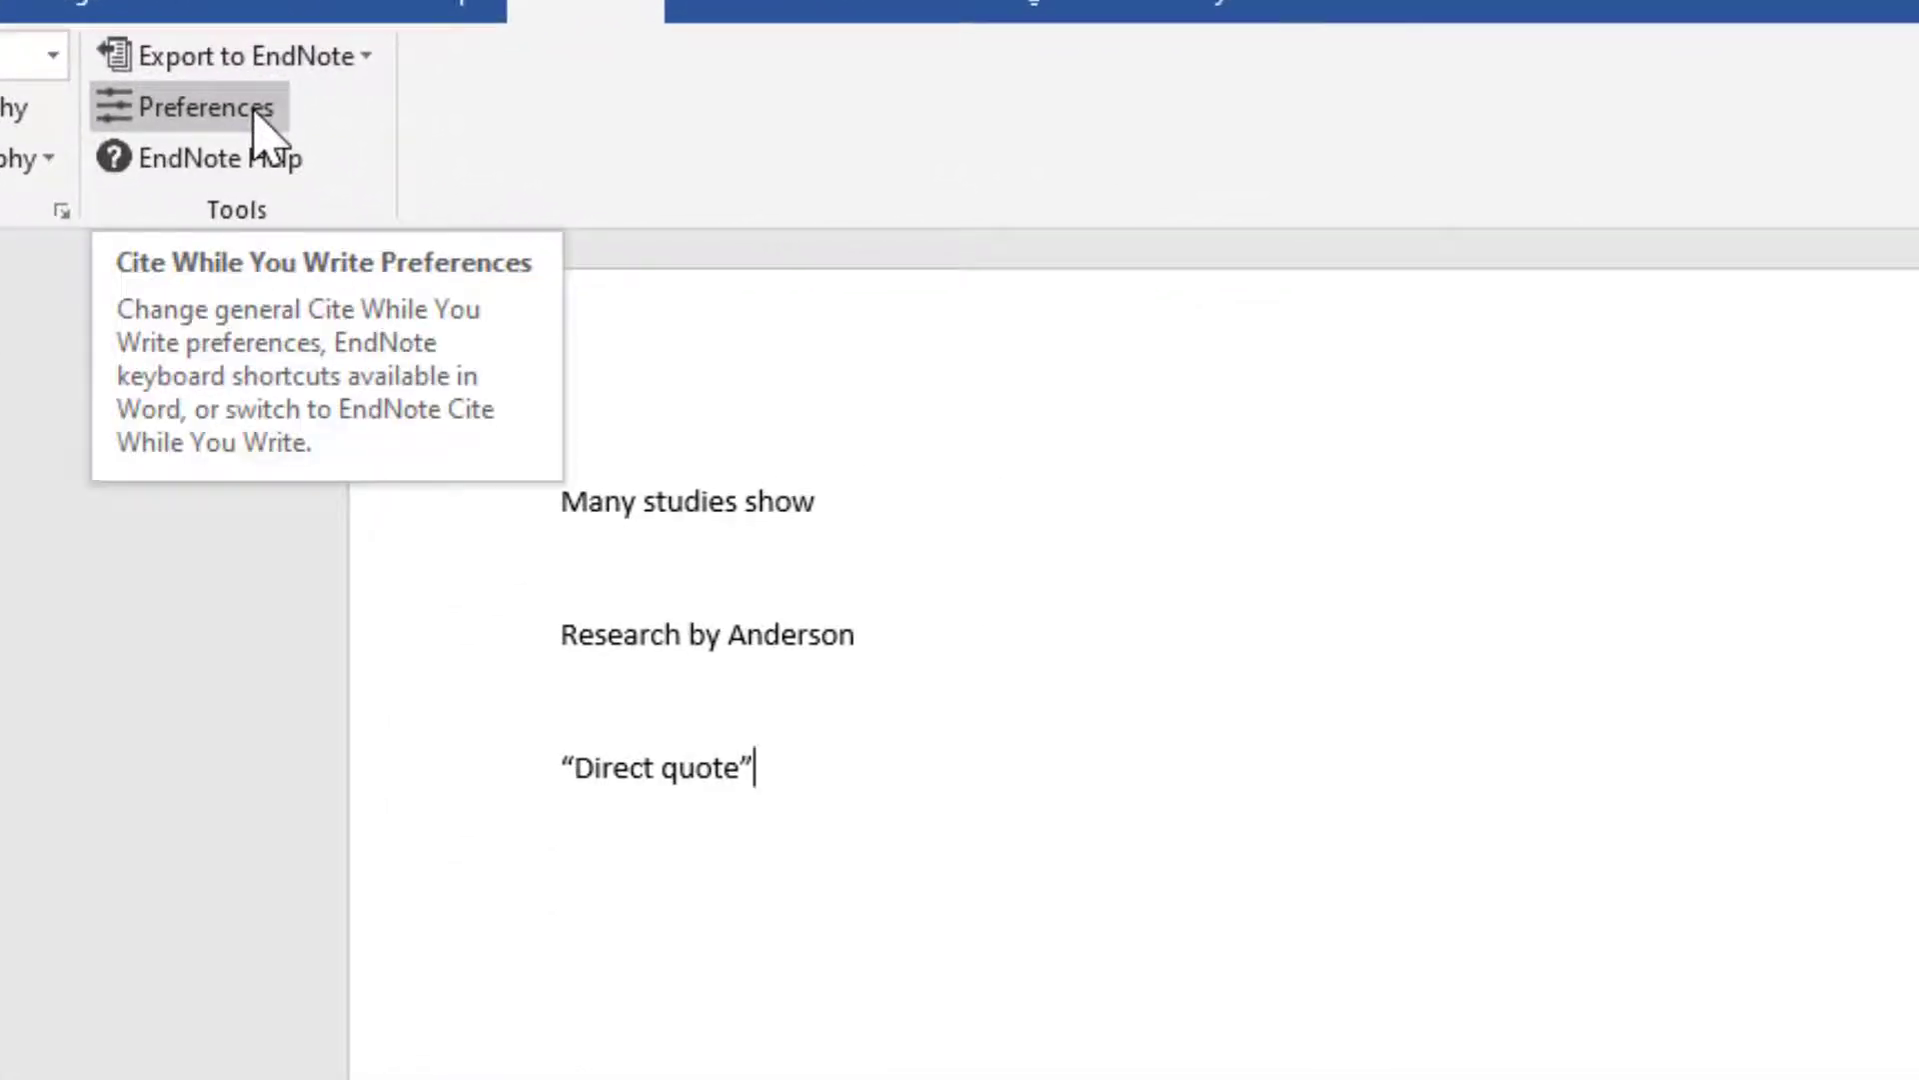
# - Set the Cite While You Write application to EndNote online in the EndNote preferences and accept the saved account details
pyautogui.click(258, 120)
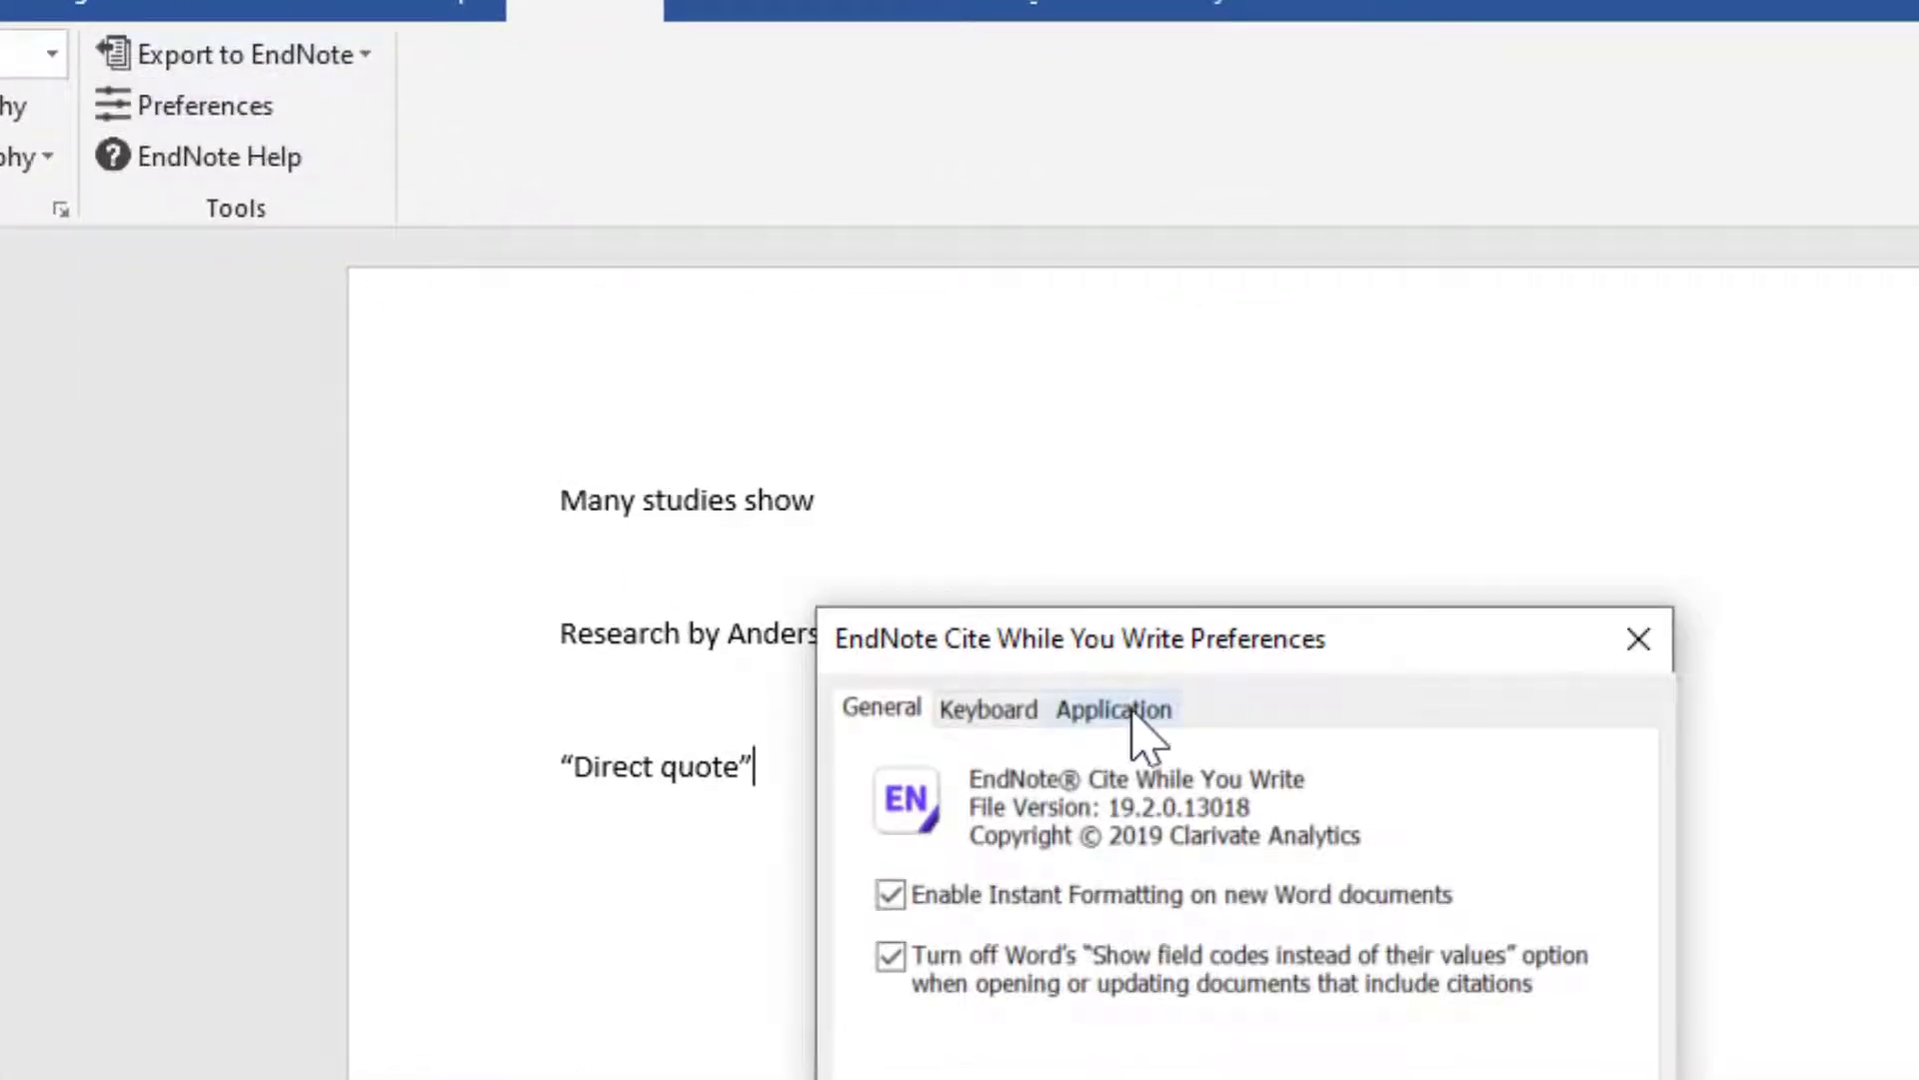
pyautogui.click(1131, 709)
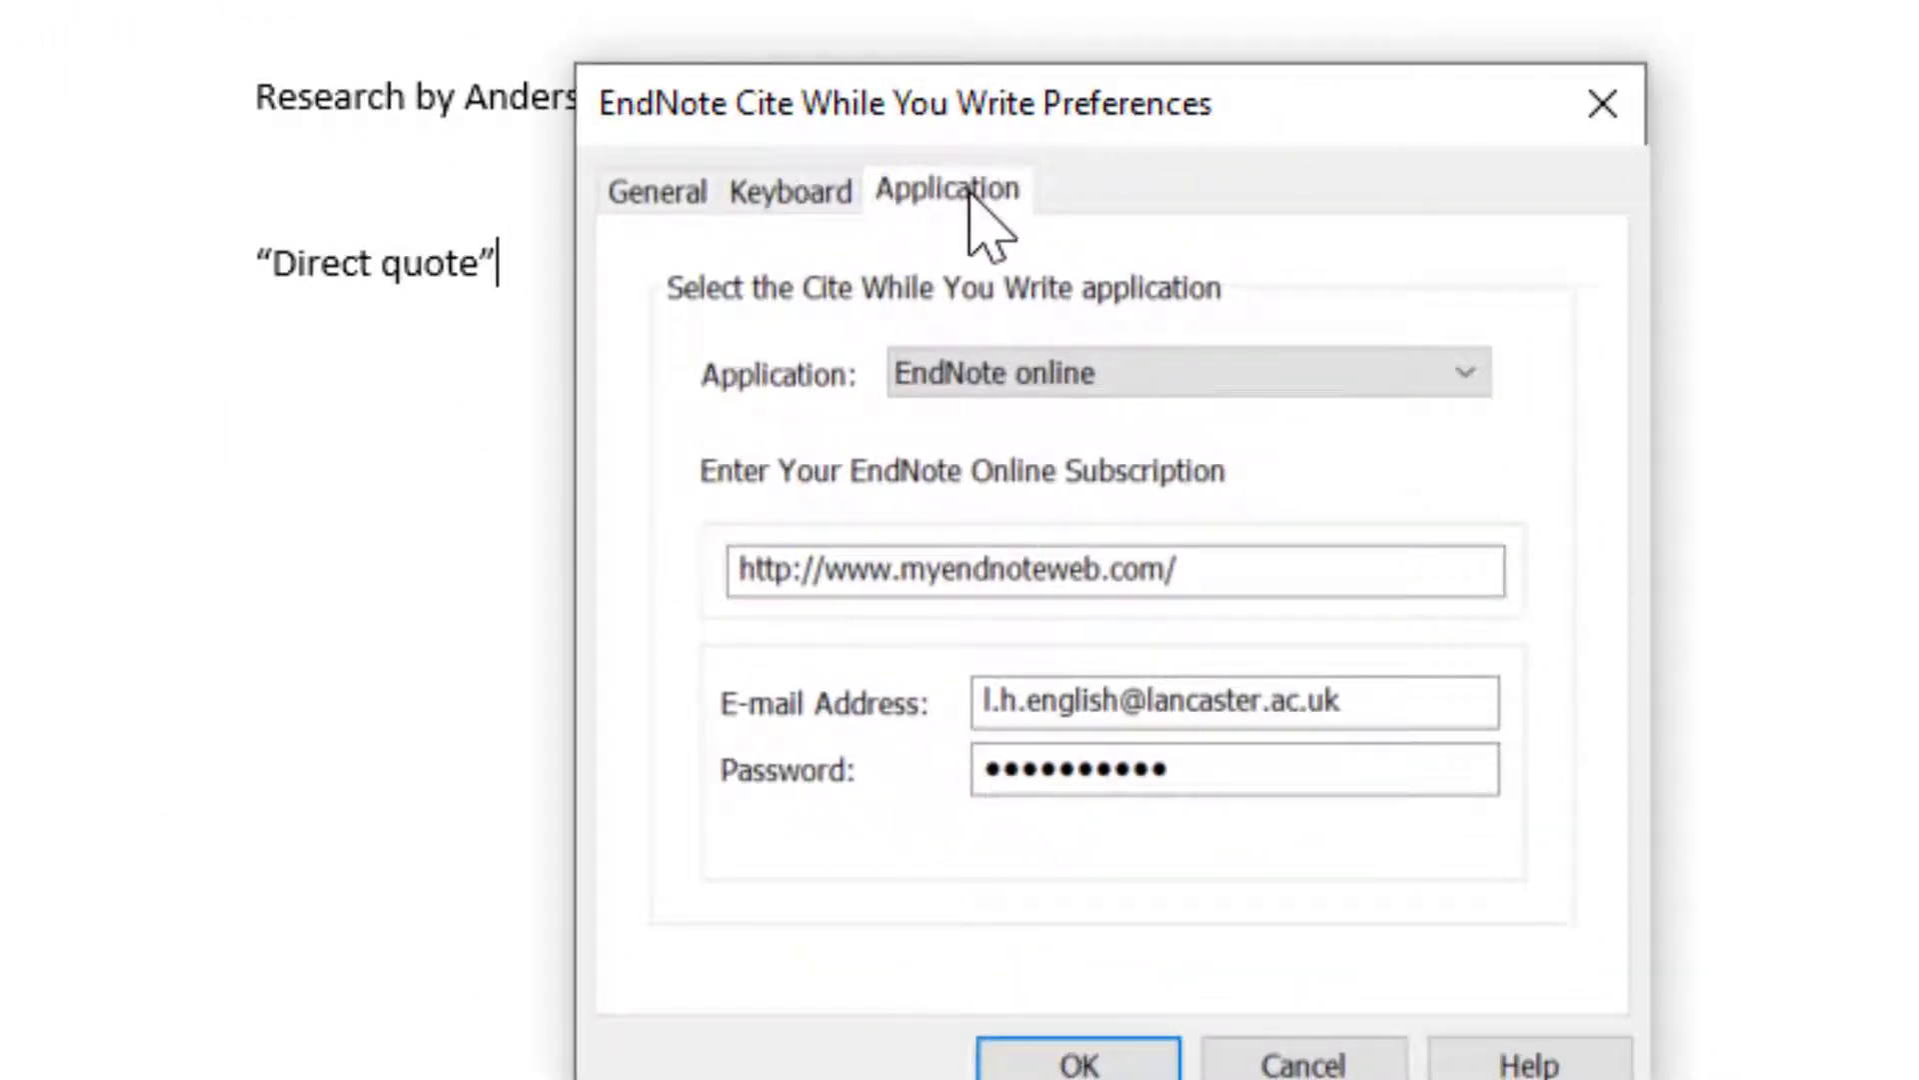
pyautogui.click(1460, 371)
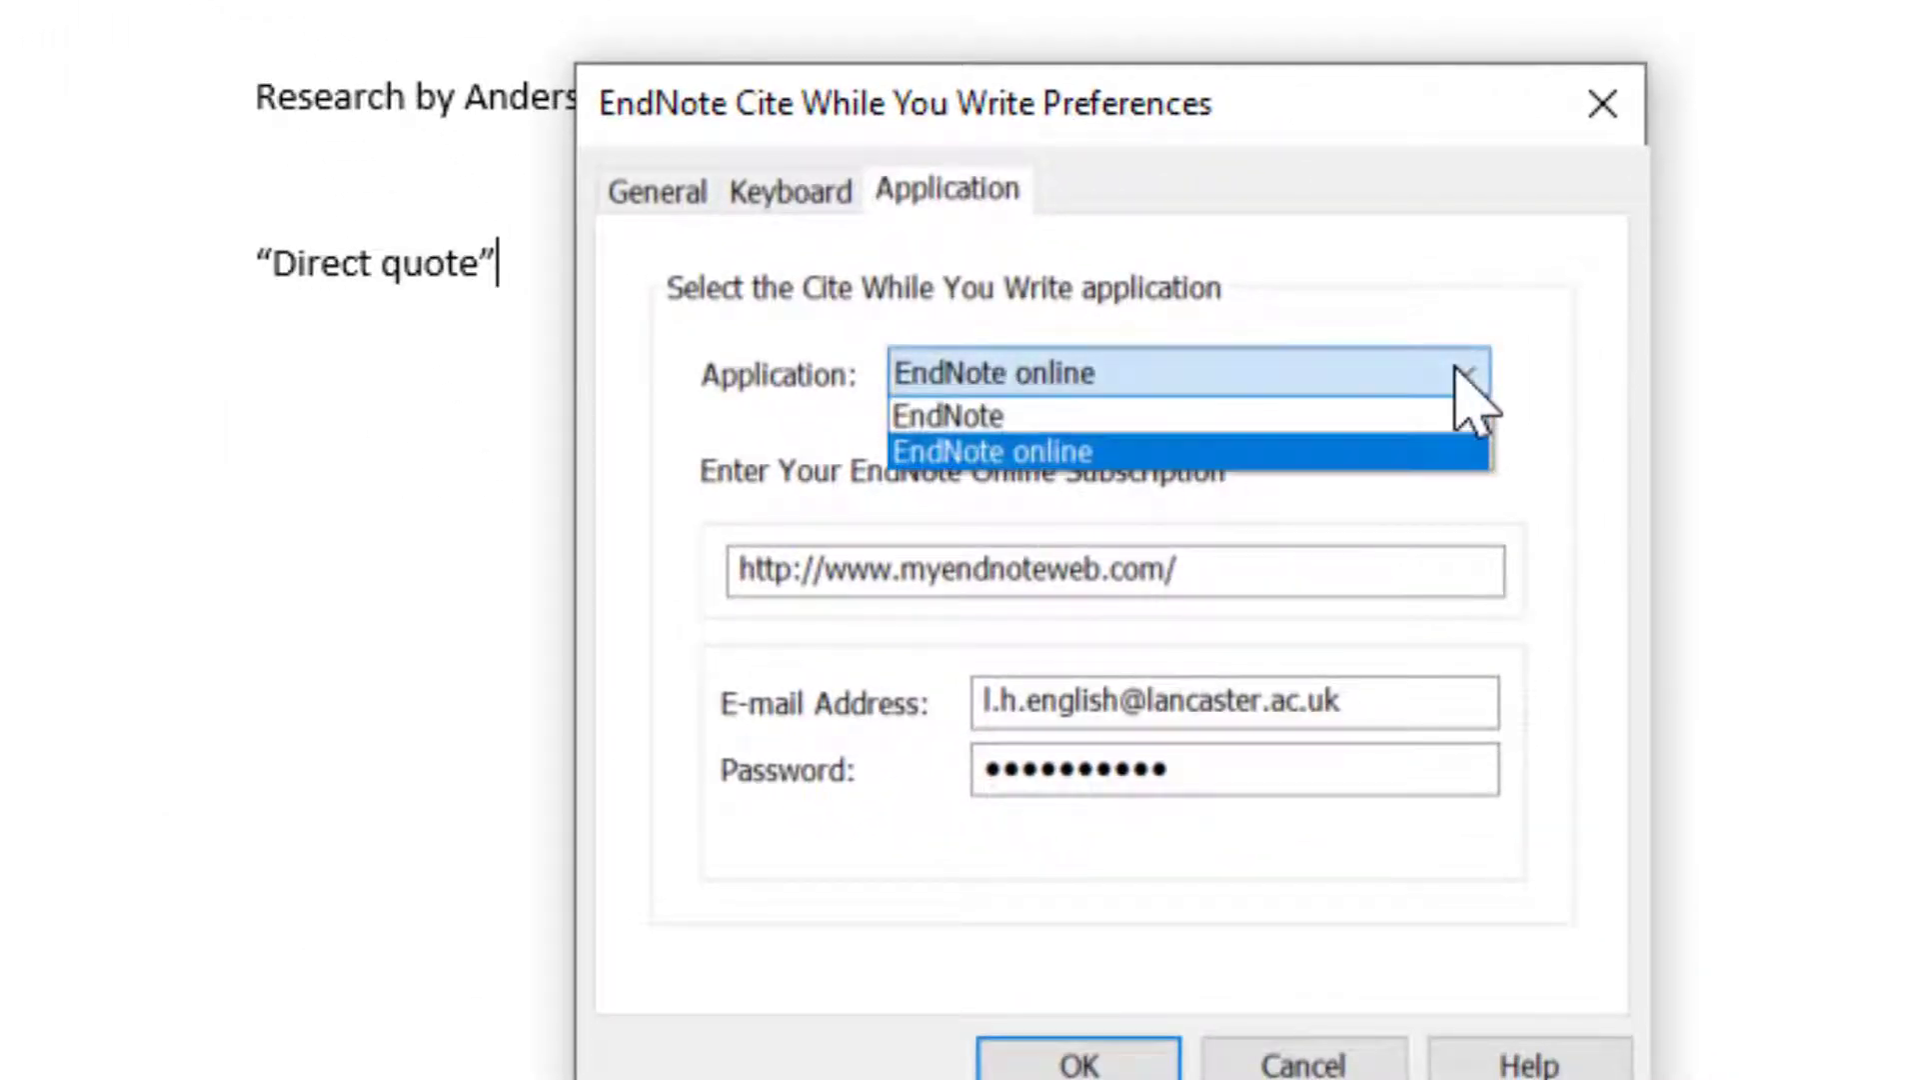
pyautogui.click(1436, 458)
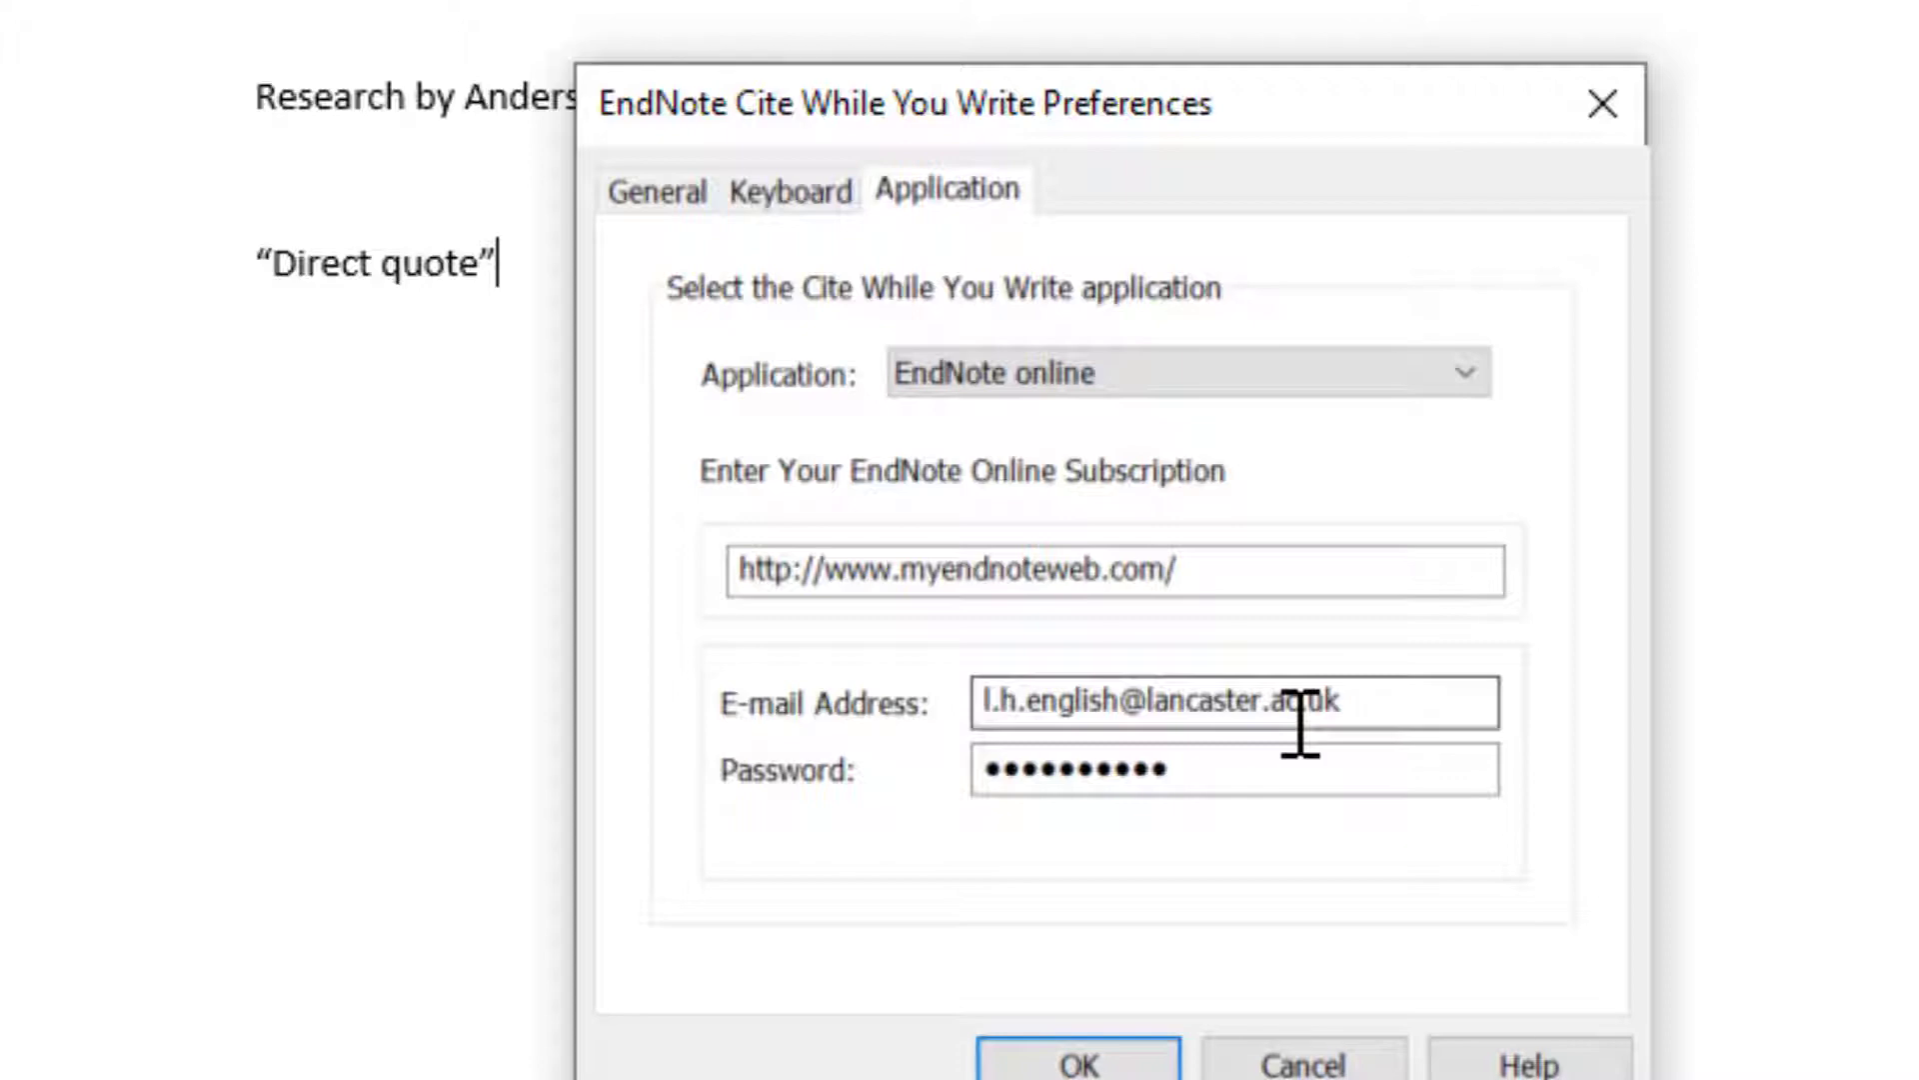
pyautogui.click(1109, 1062)
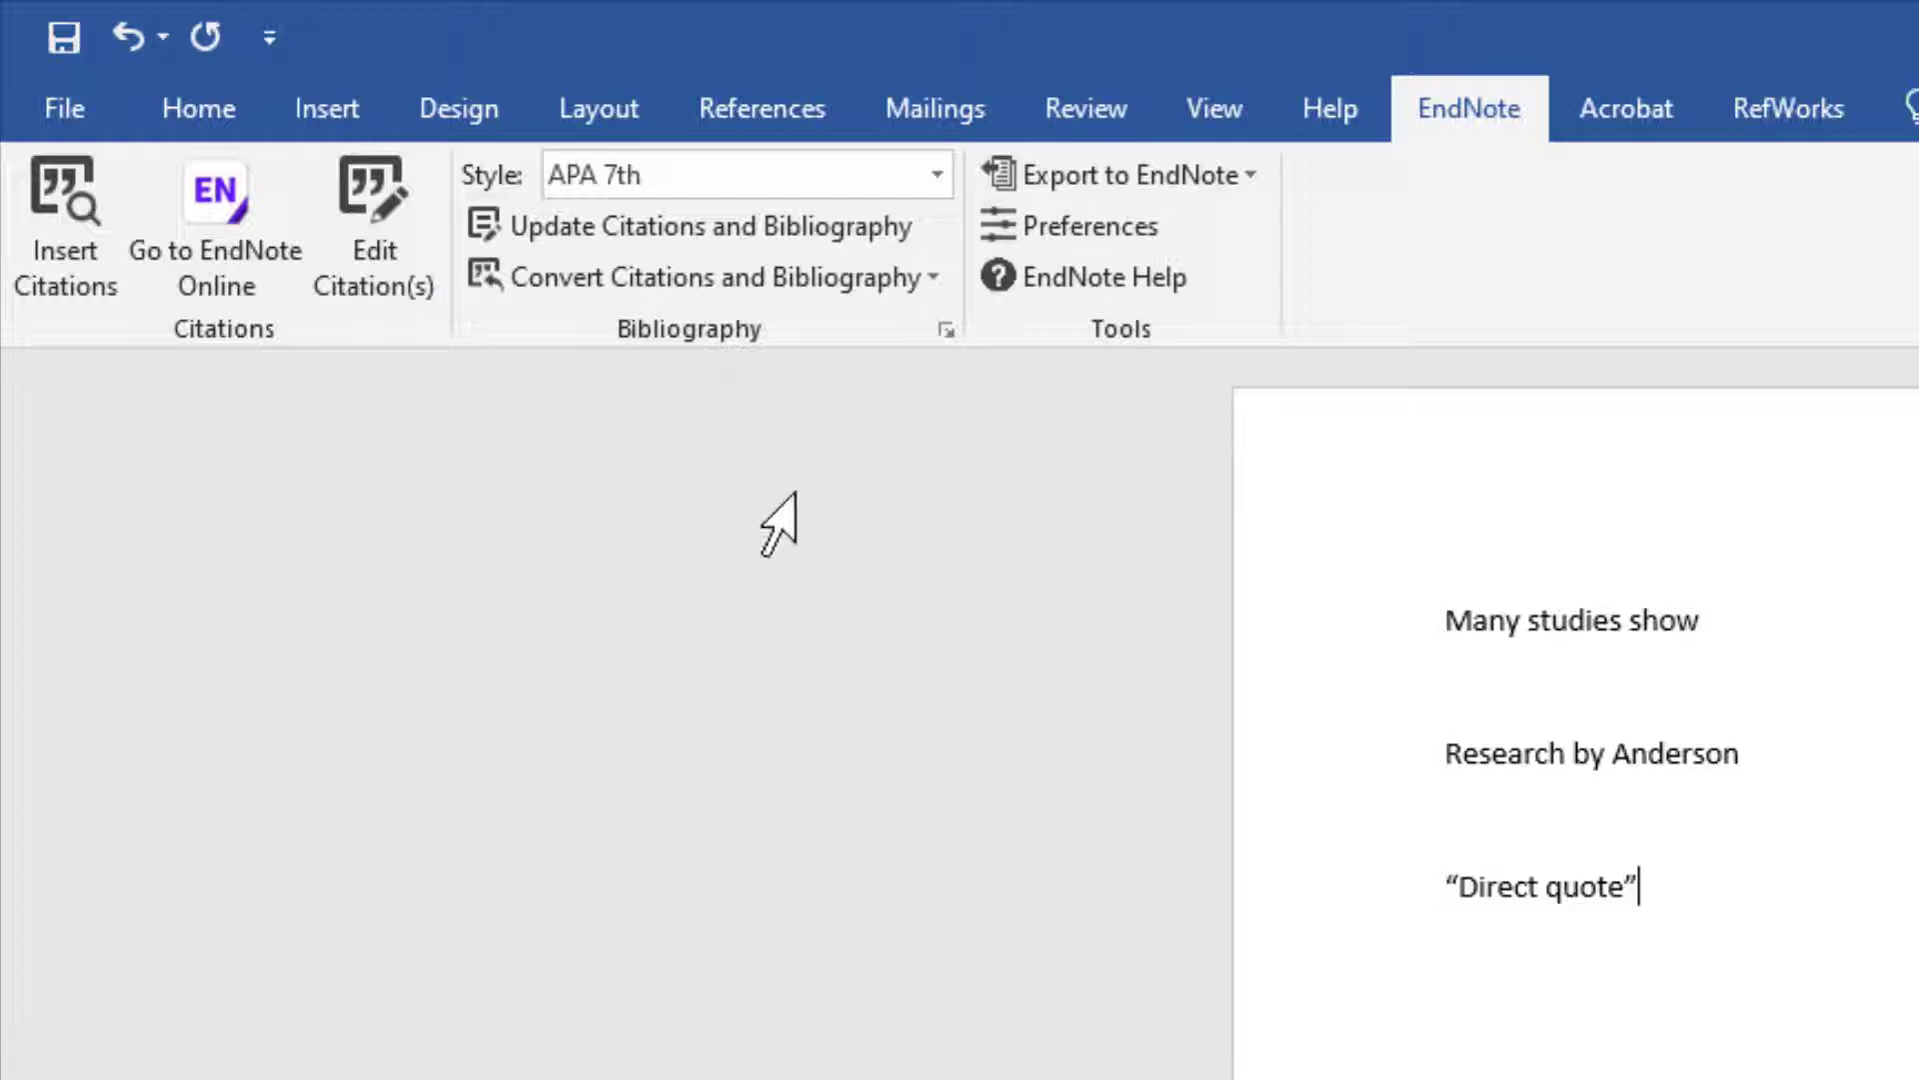
# - Set the document's citation style to APA 7th
pyautogui.click(939, 176)
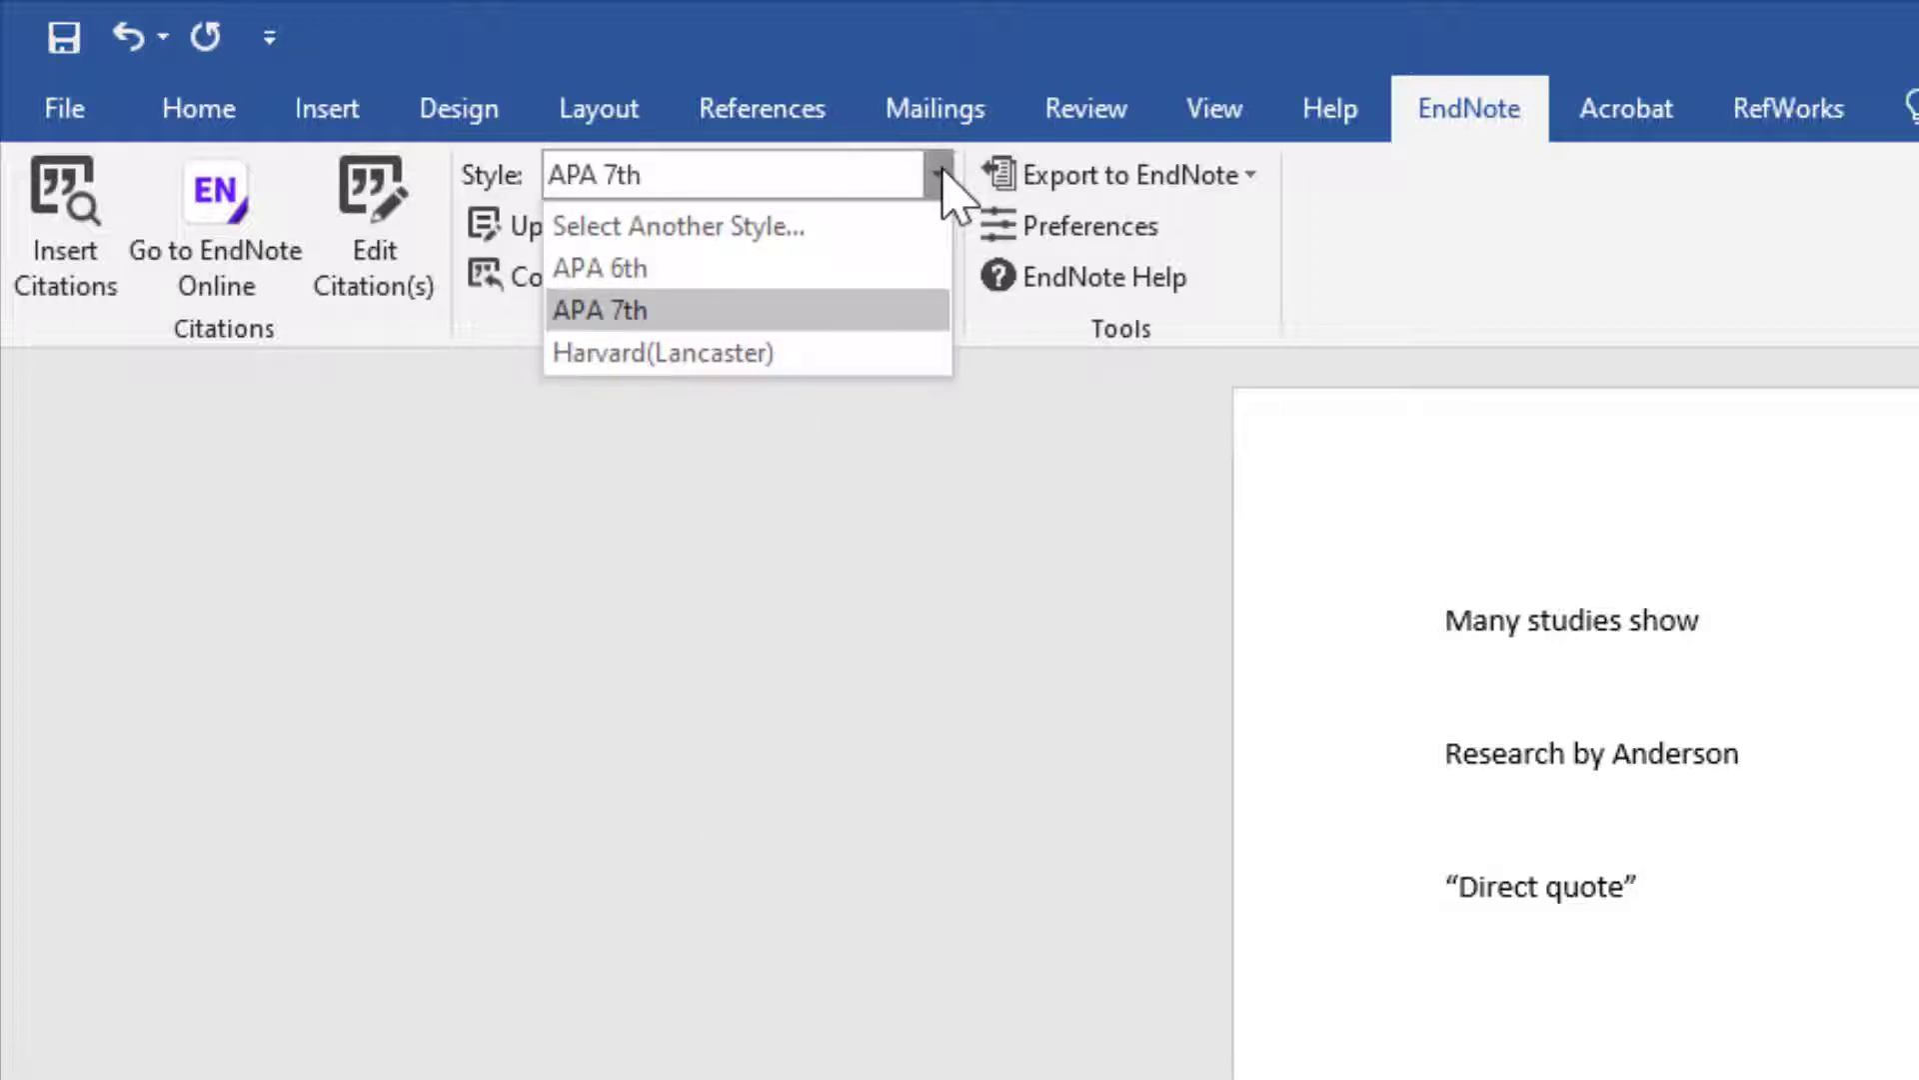
pyautogui.click(712, 310)
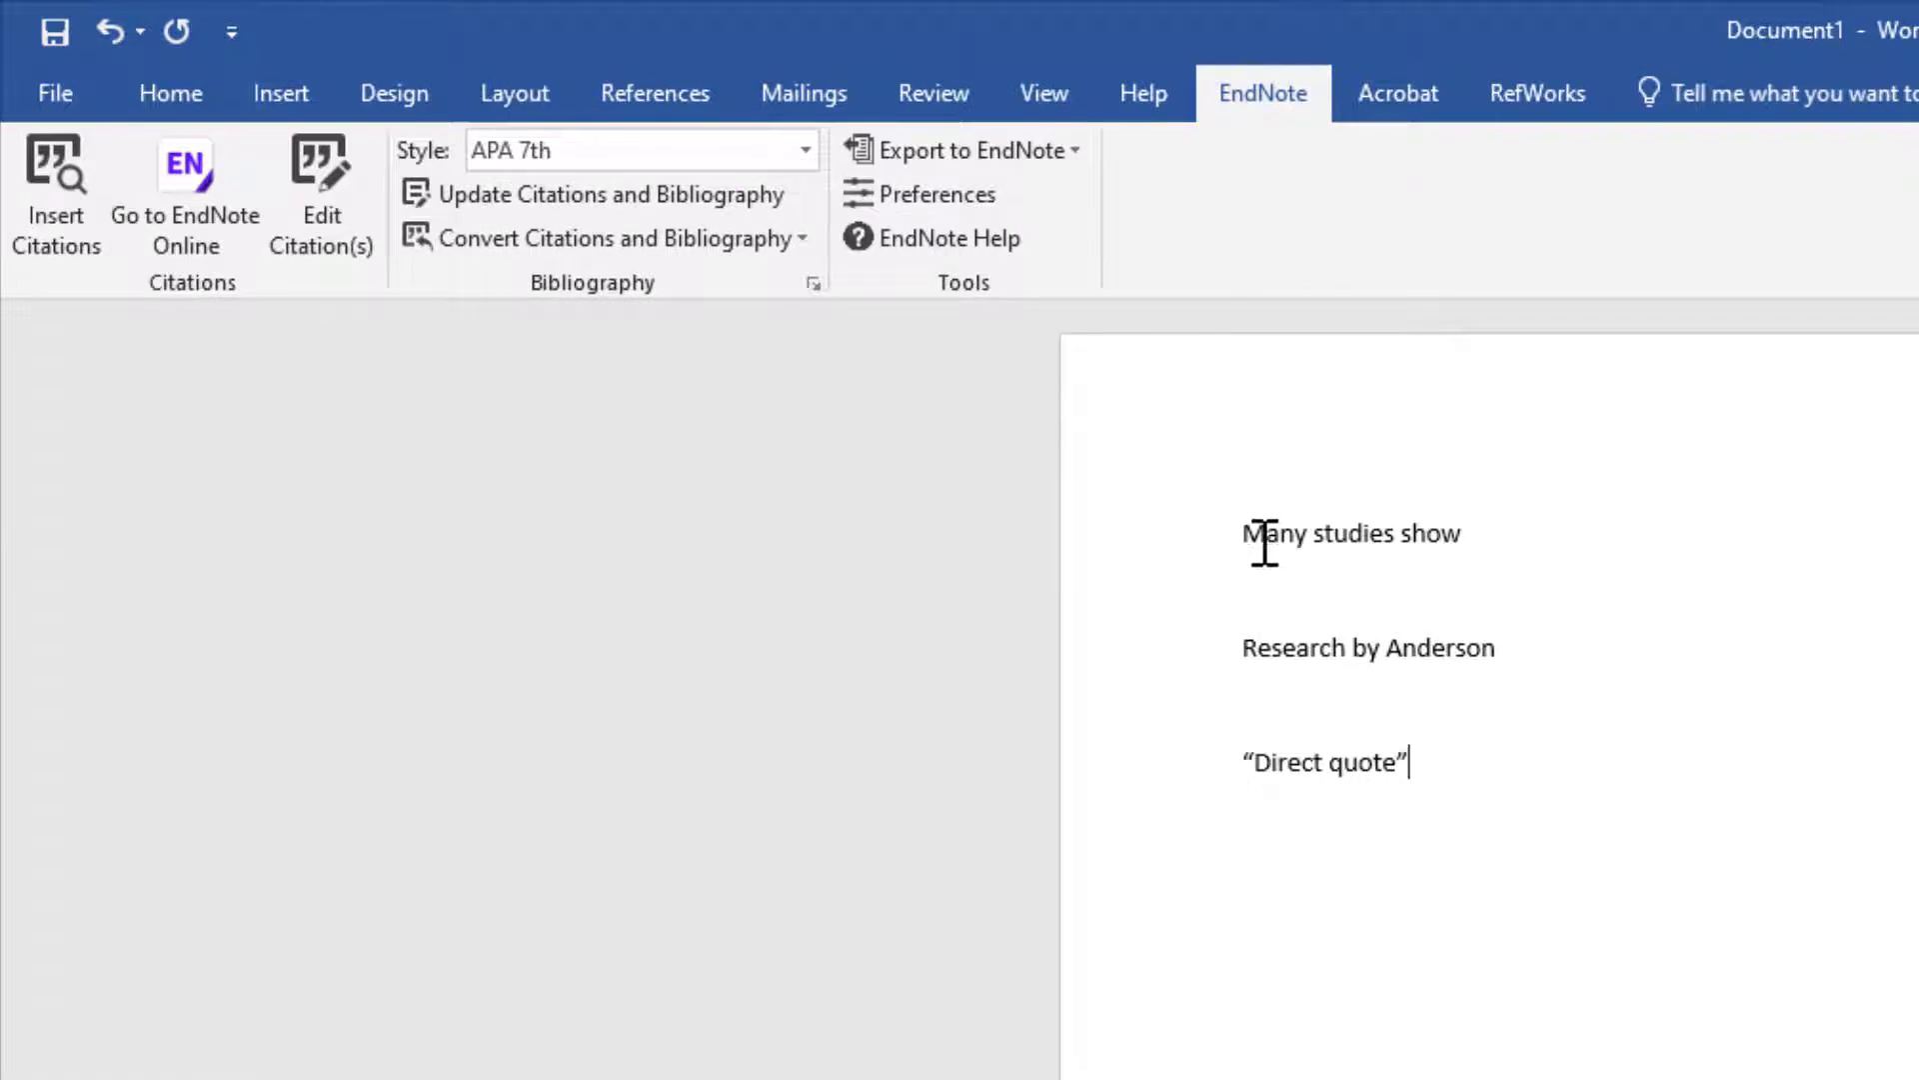
# - Insert a combined citation after "Many studies show" for the autism references on gifted girls (2009), enrollment characteristics (2019) and educating college students (2013)
pyautogui.click(1486, 537)
pyautogui.click(60, 242)
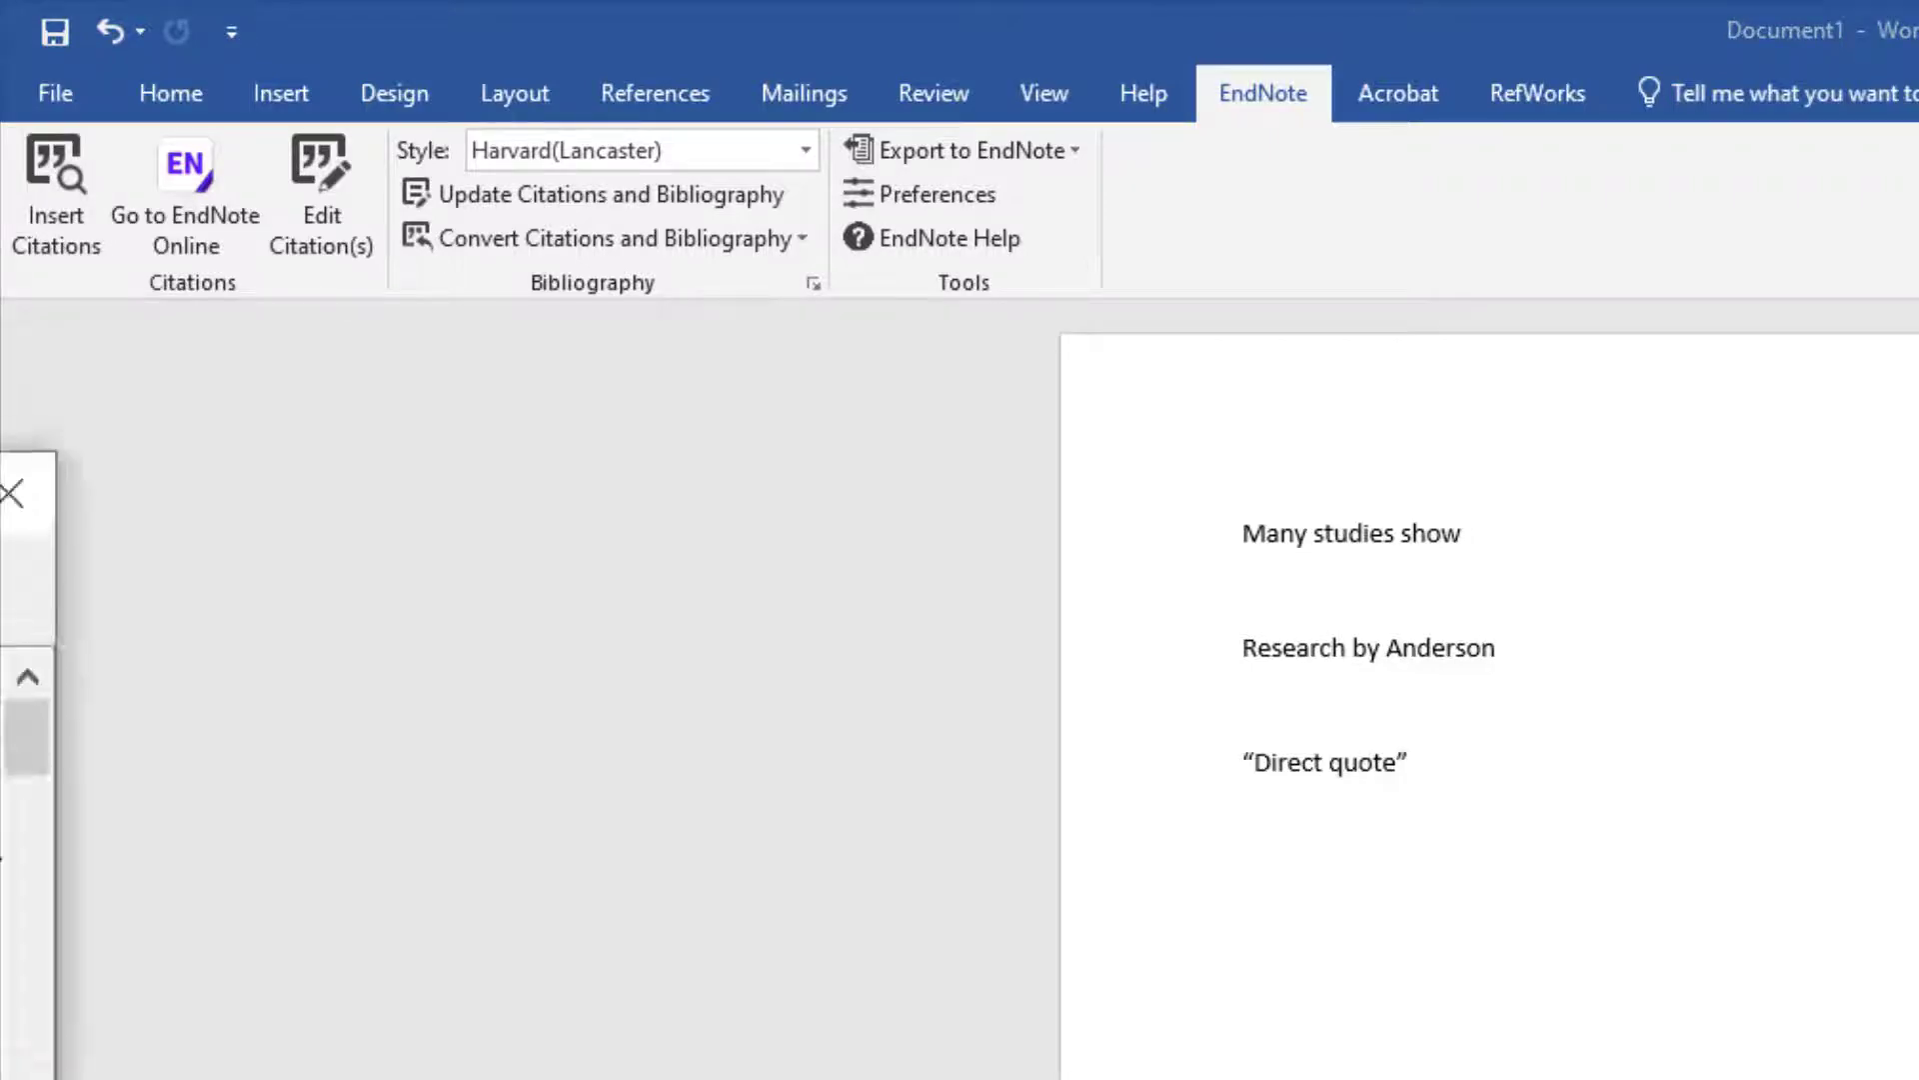
pyautogui.moveTo(0, 490); pyautogui.dragTo(1918, 605)
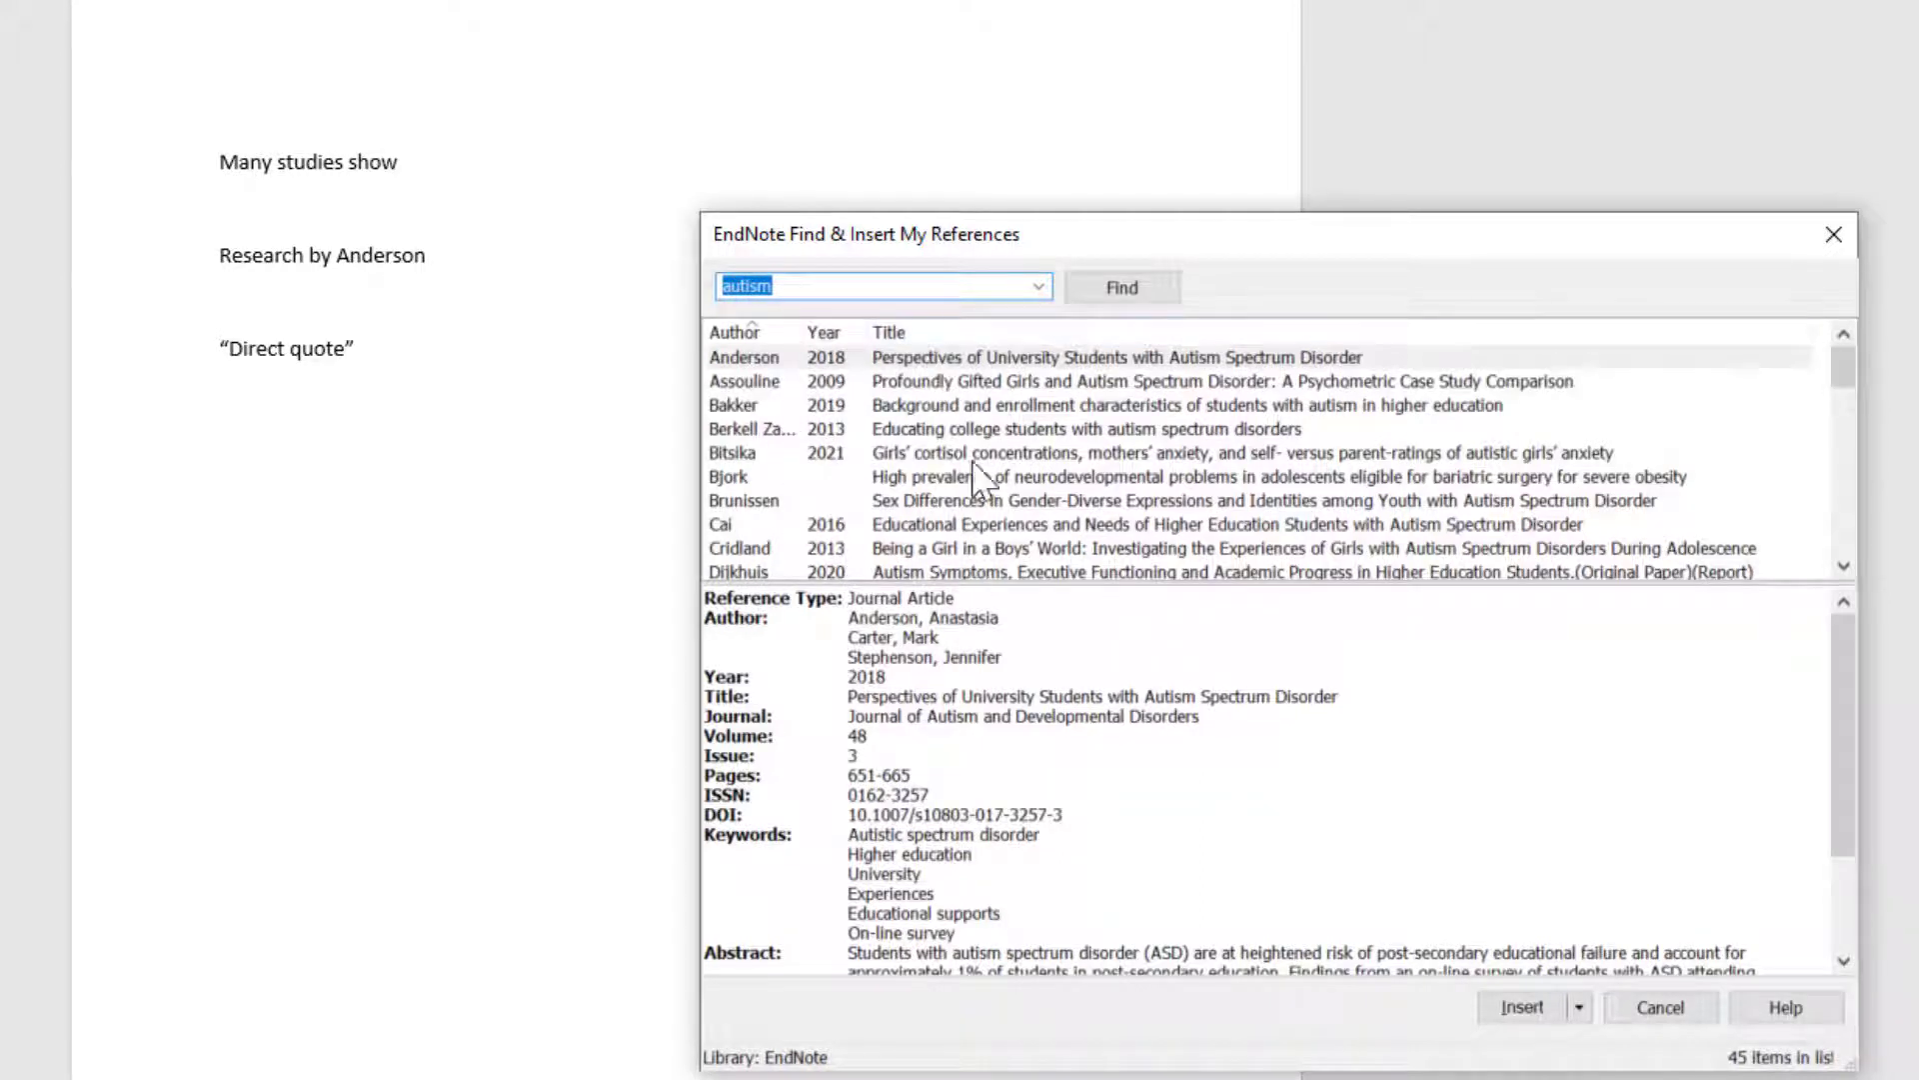
pyautogui.click(766, 388)
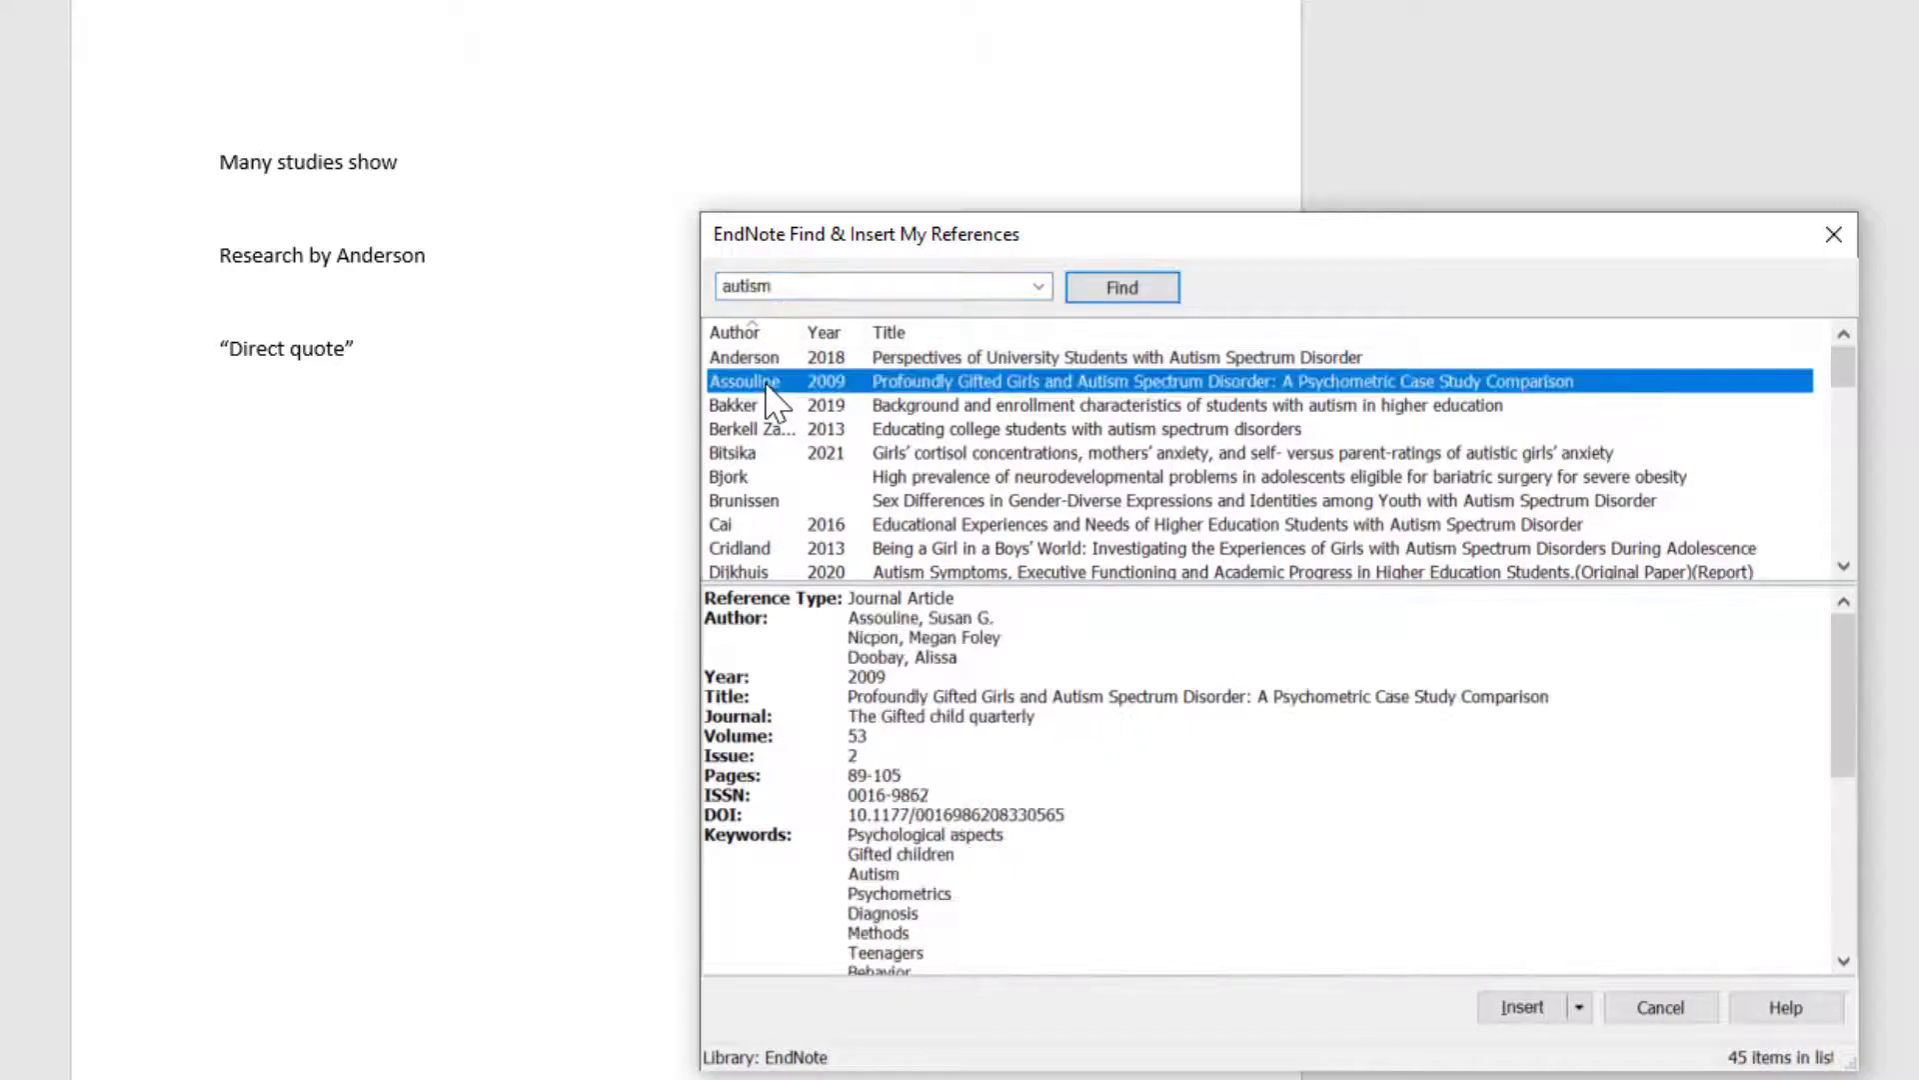
pyautogui.keyDown('shift'); pyautogui.click(748, 407); pyautogui.keyUp('shift')
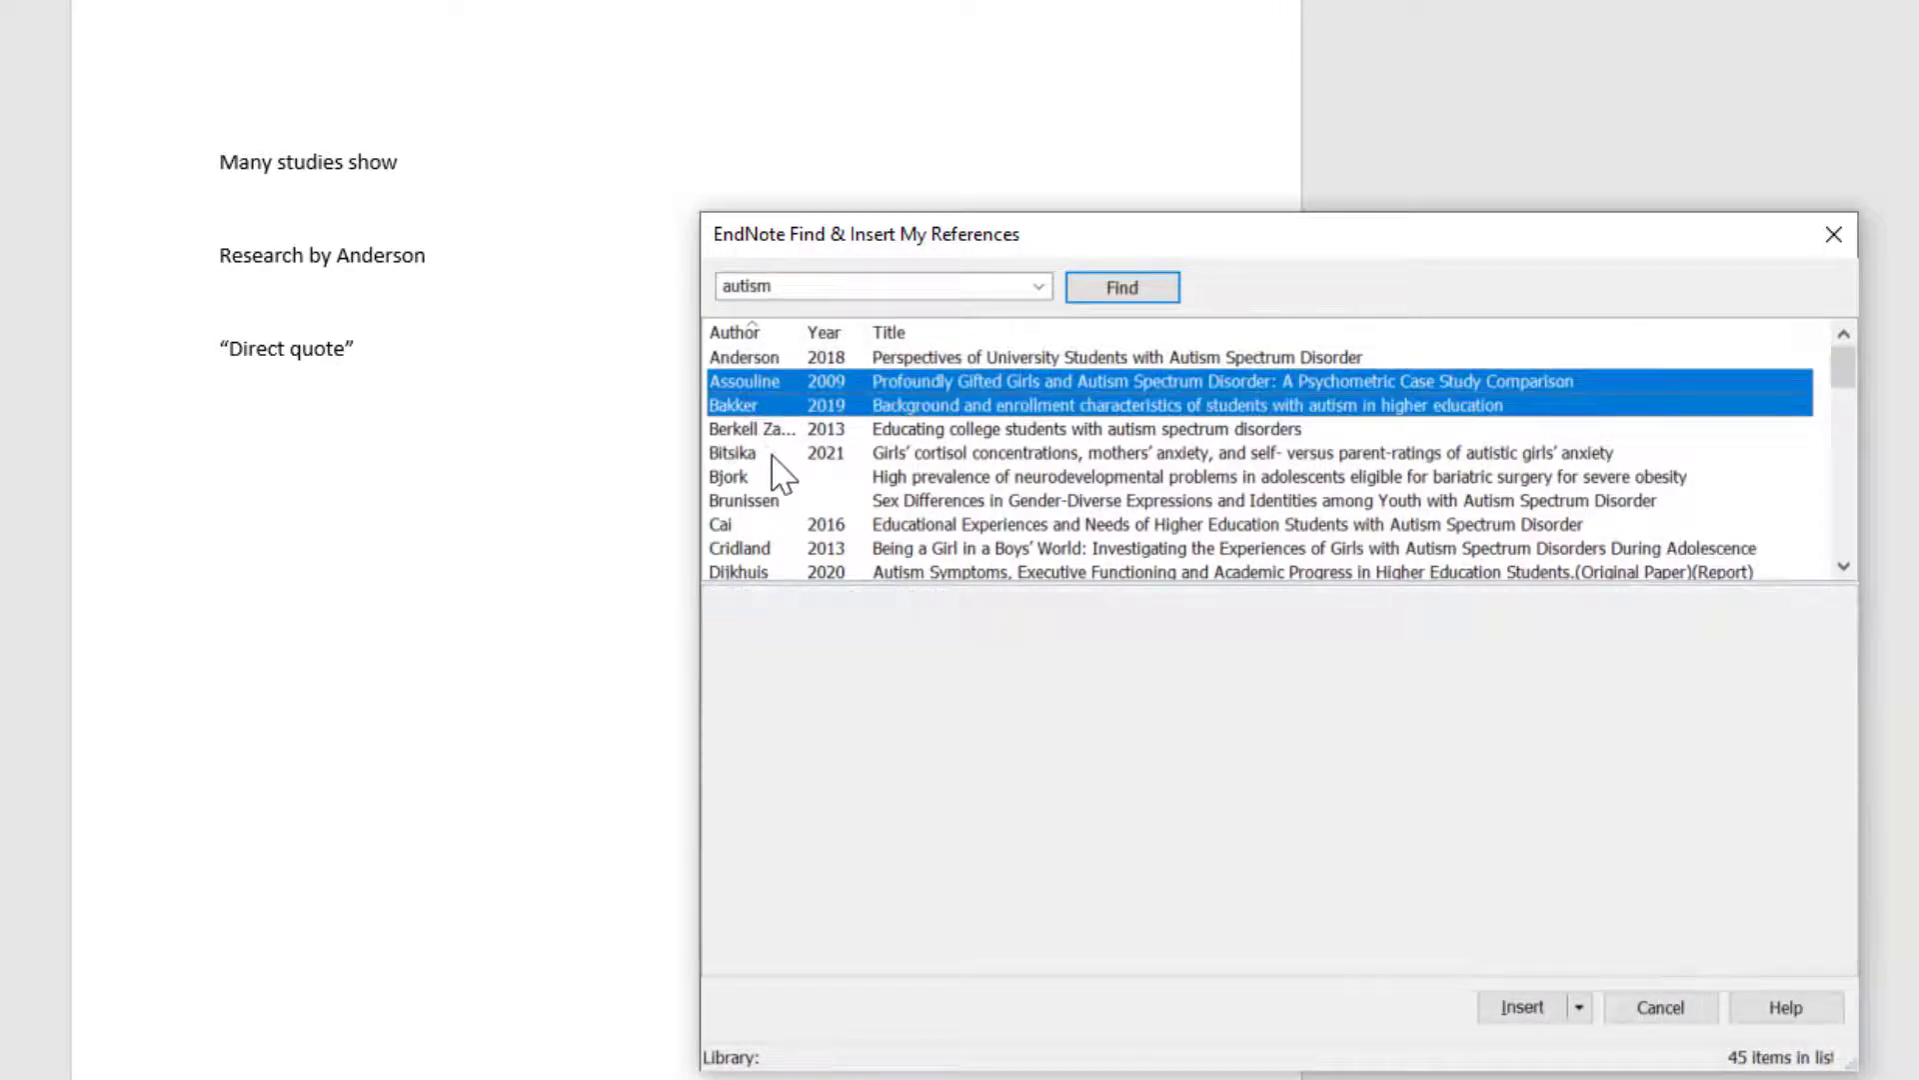
pyautogui.keyDown('shift'); pyautogui.click(755, 430); pyautogui.keyUp('shift')
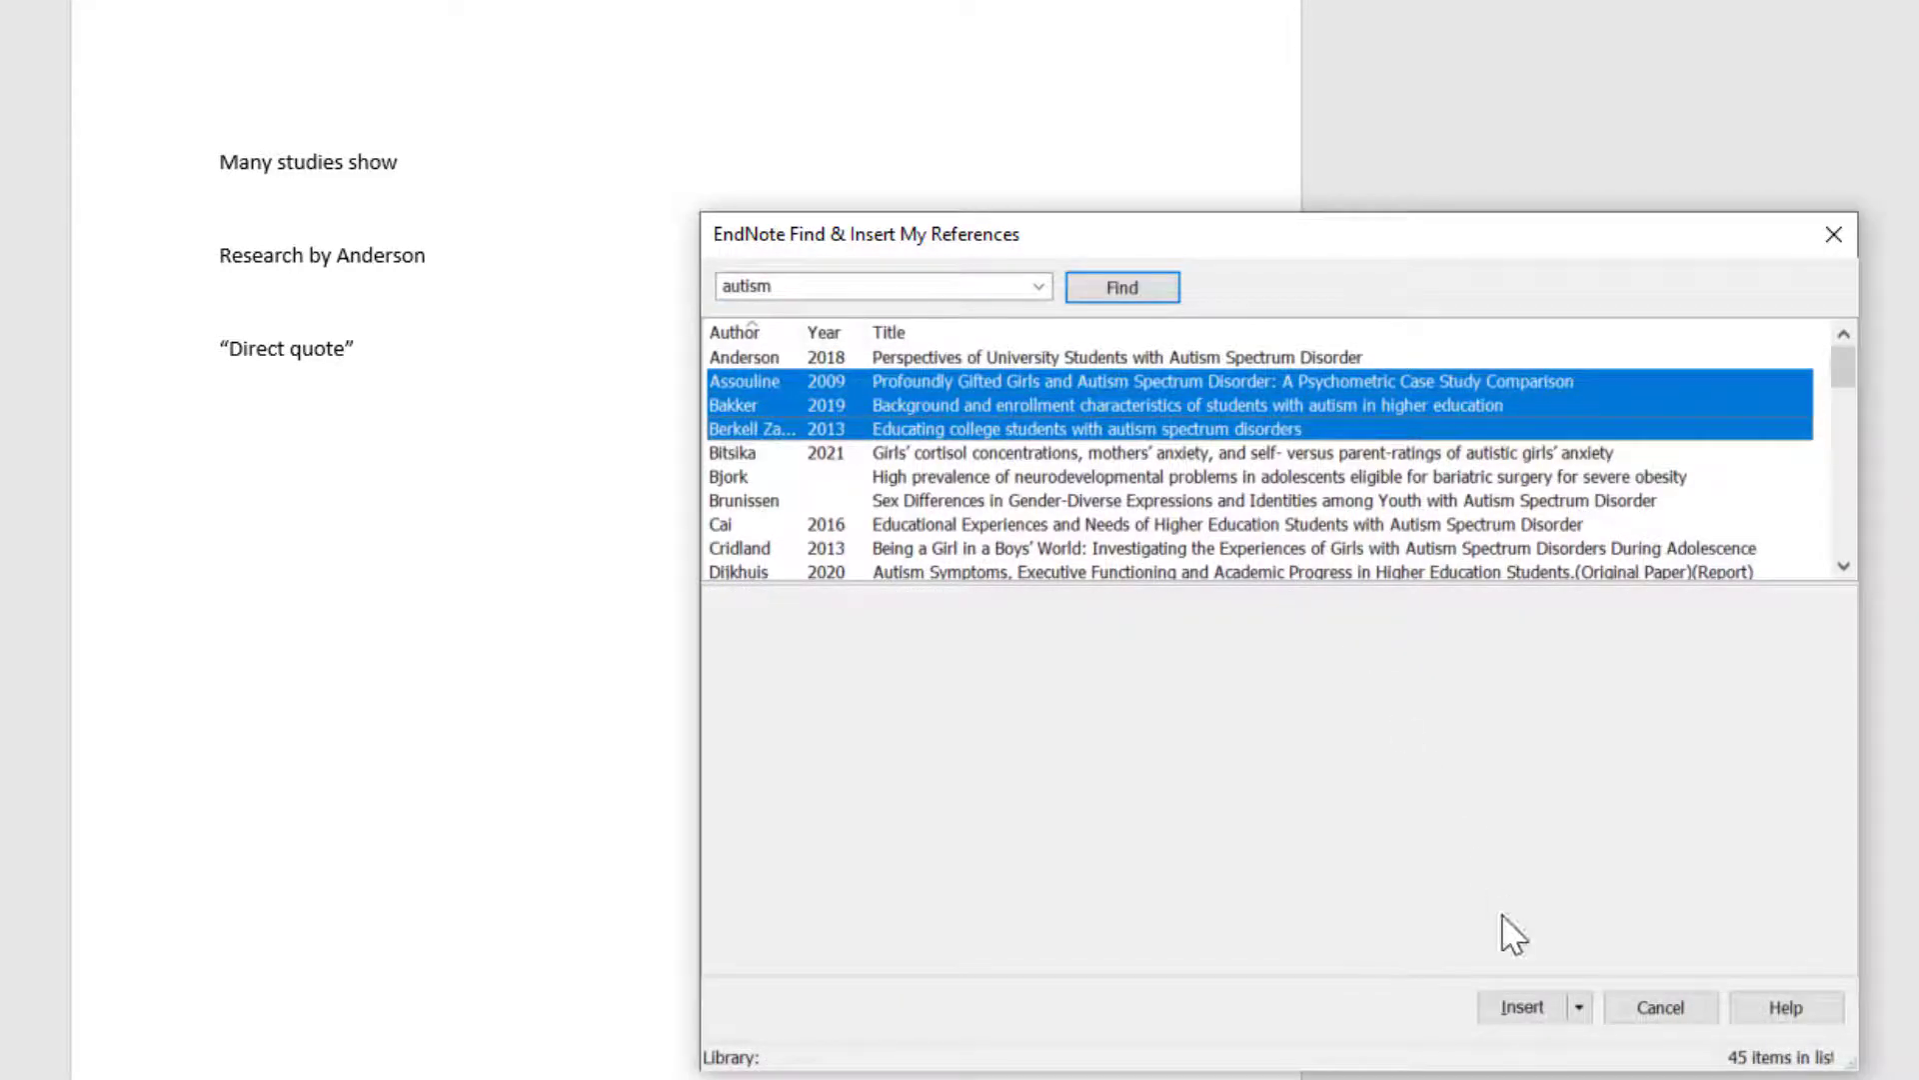
pyautogui.click(1530, 1004)
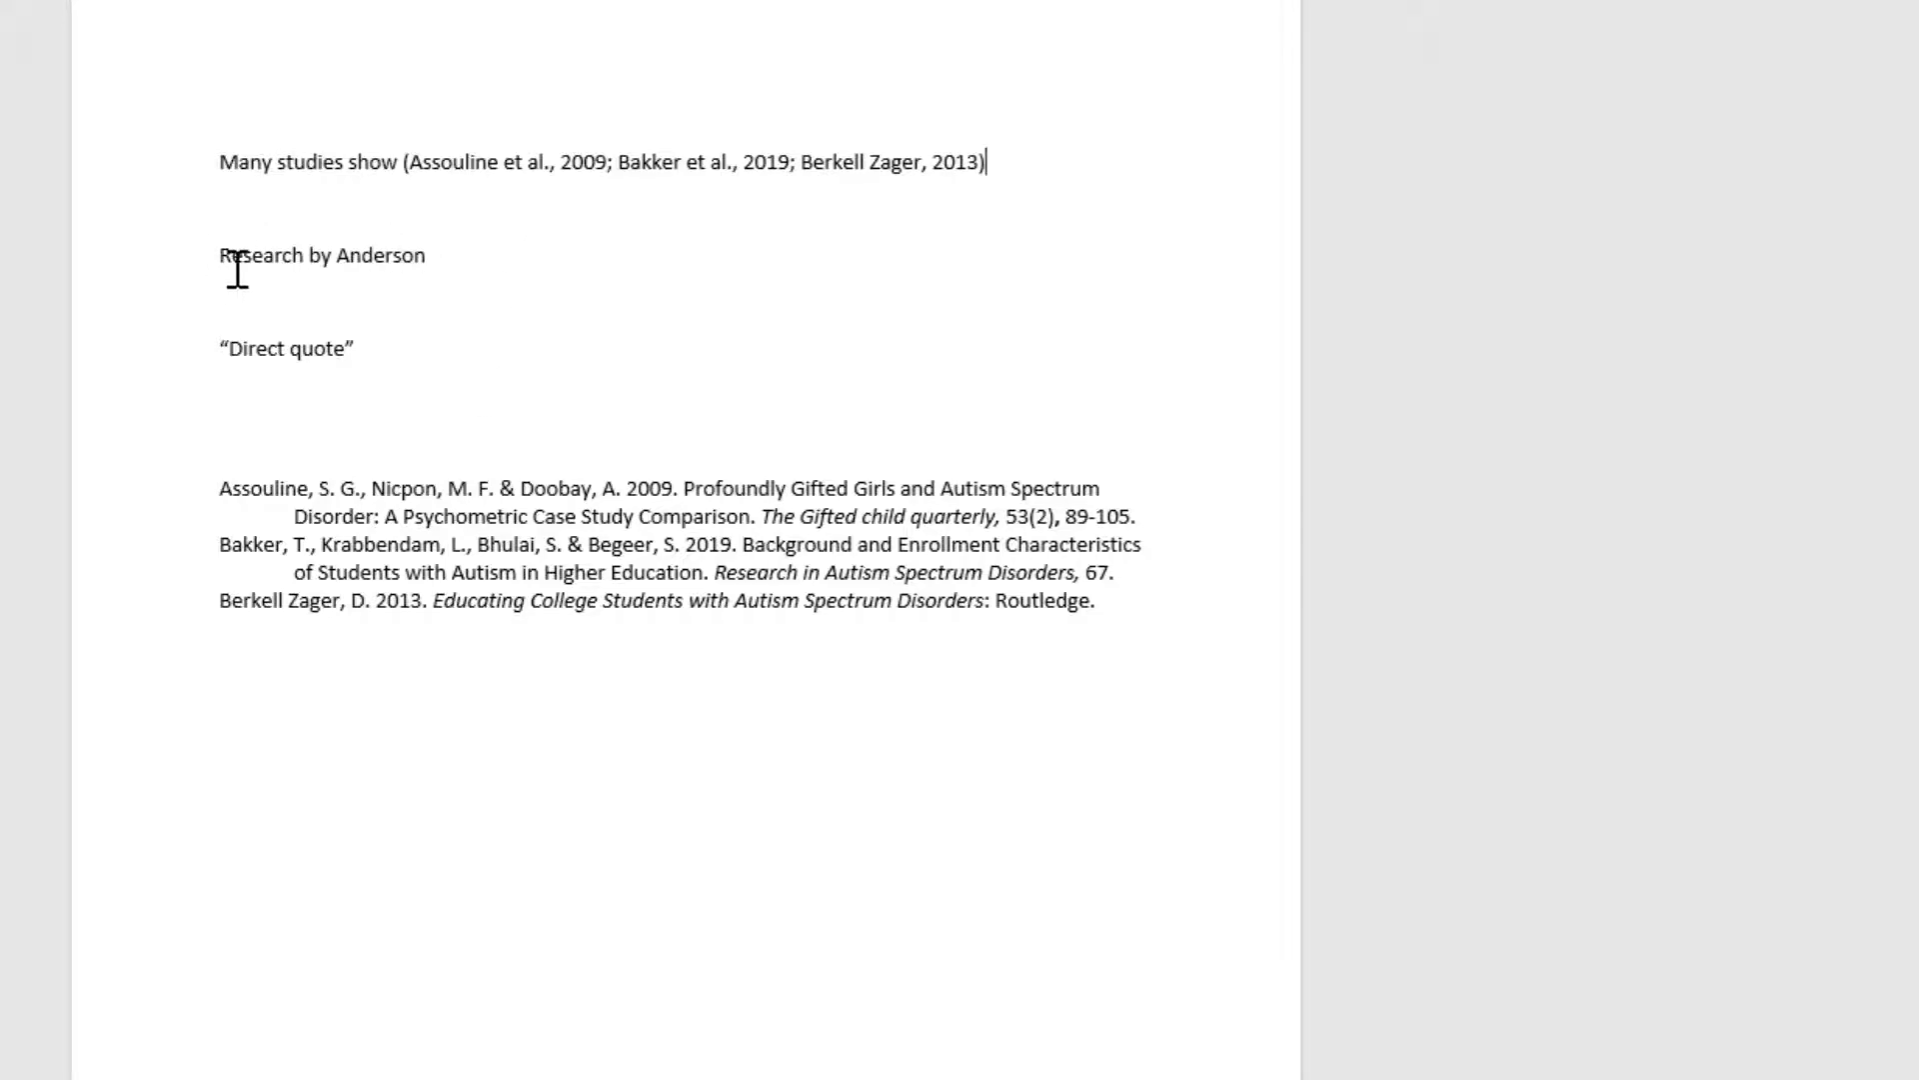
# - At the end of the "Research by" line, cite "Perspectives of University Students with Autism Spectrum Disorder" (2018) with the author excluded
pyautogui.click(443, 256)
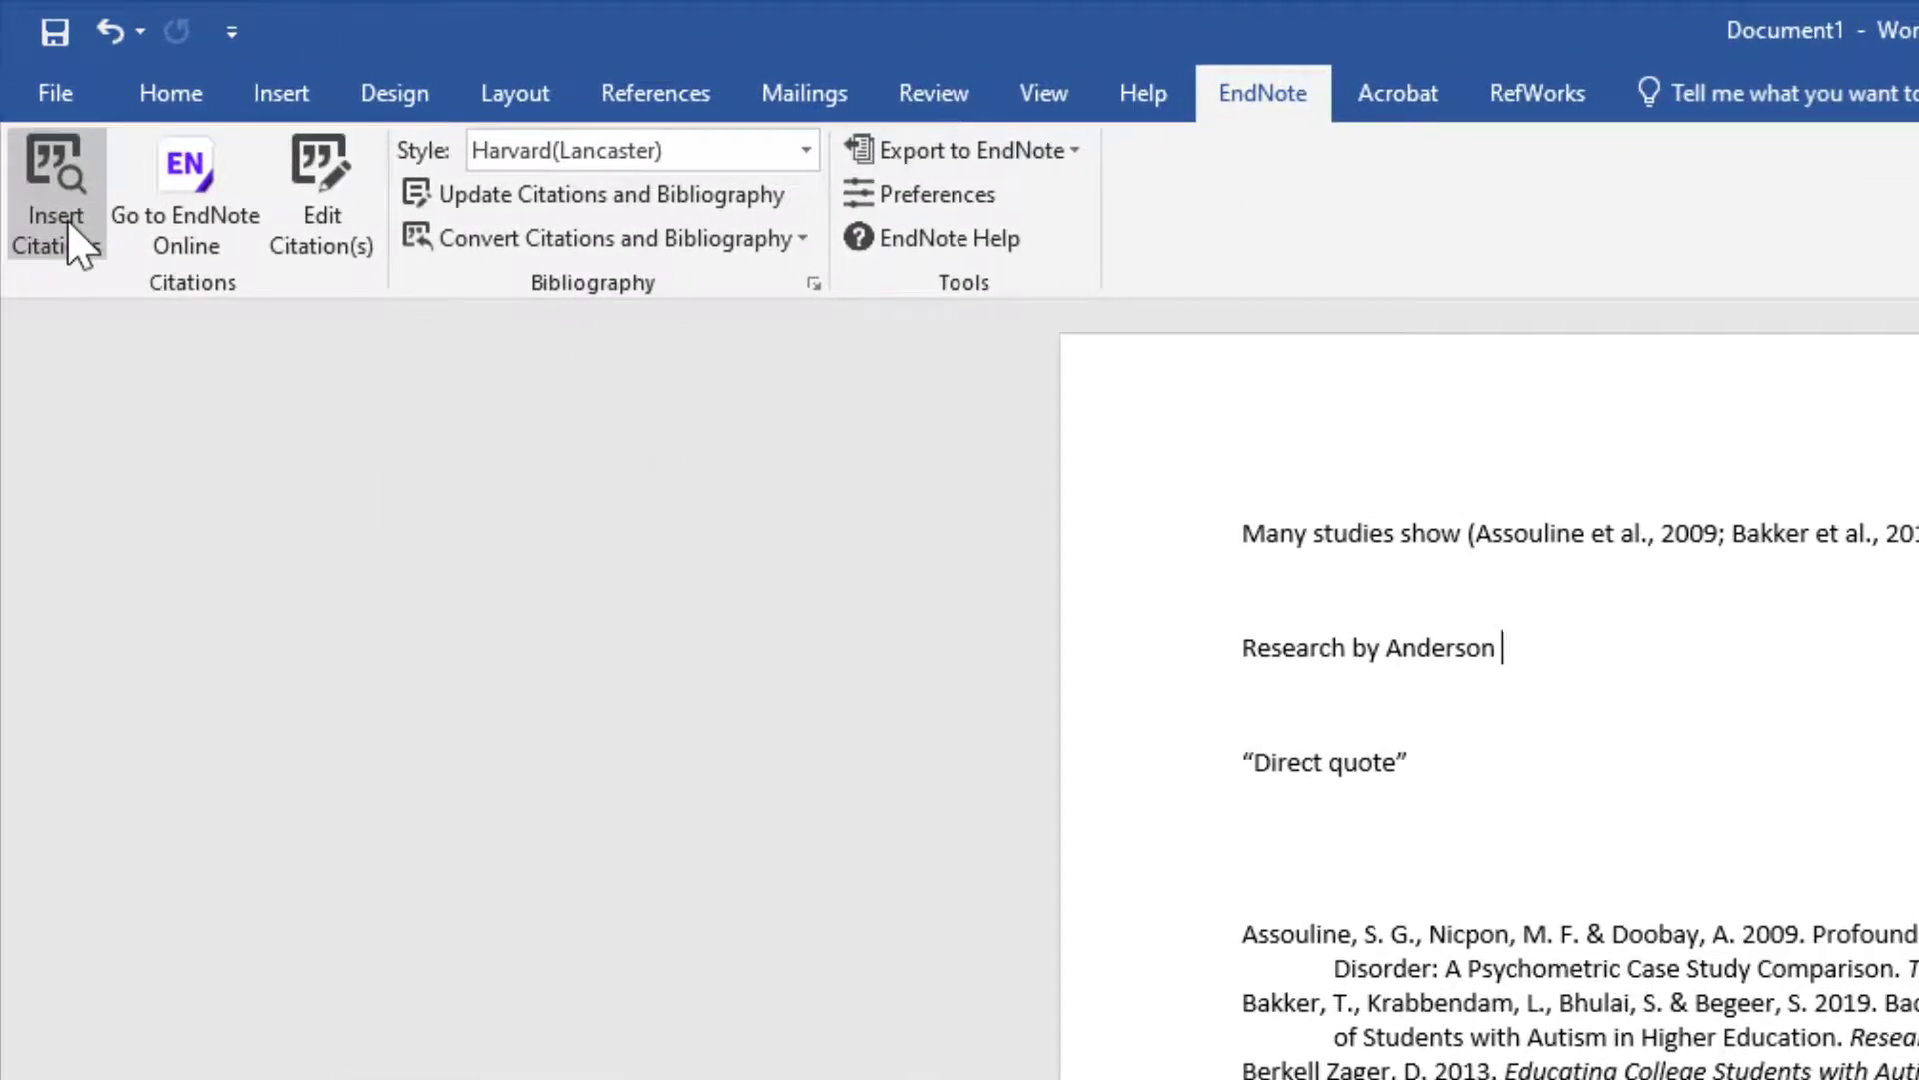
pyautogui.click(72, 241)
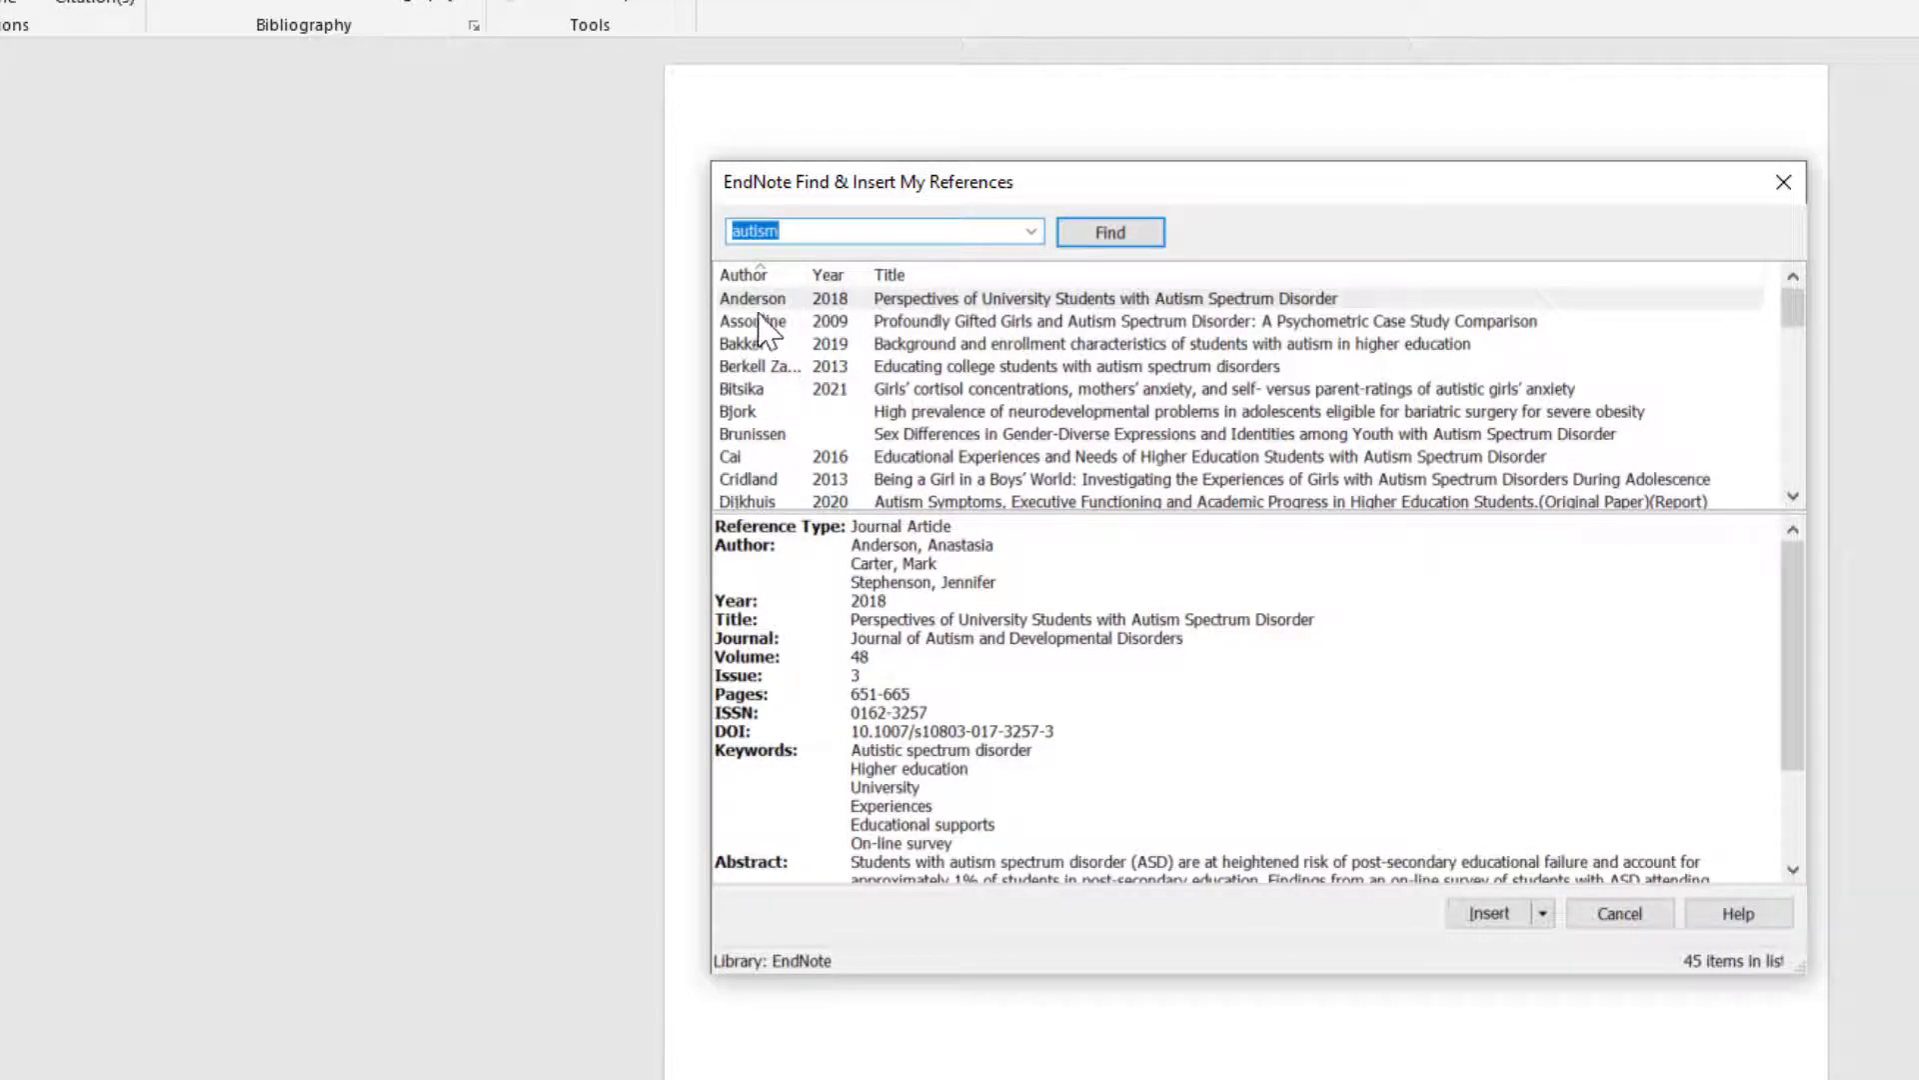
pyautogui.click(761, 301)
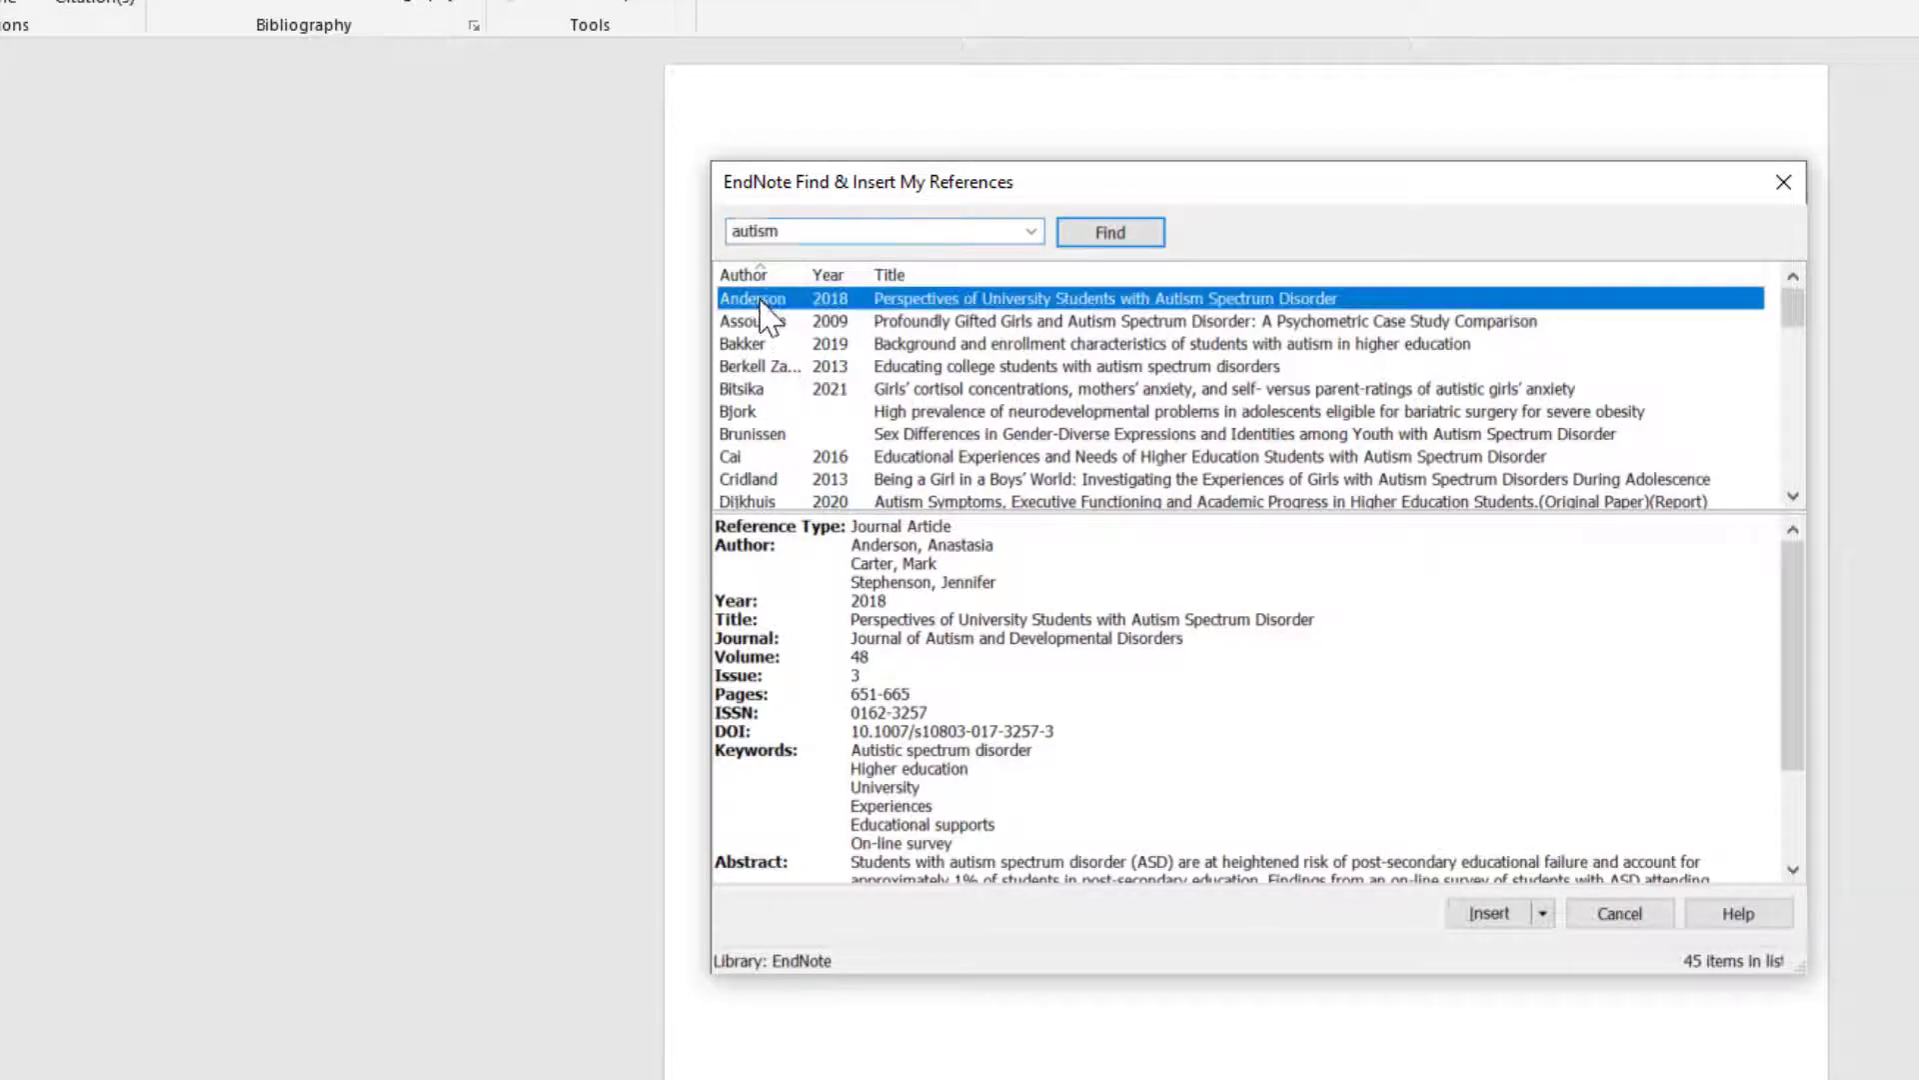
pyautogui.click(1544, 913)
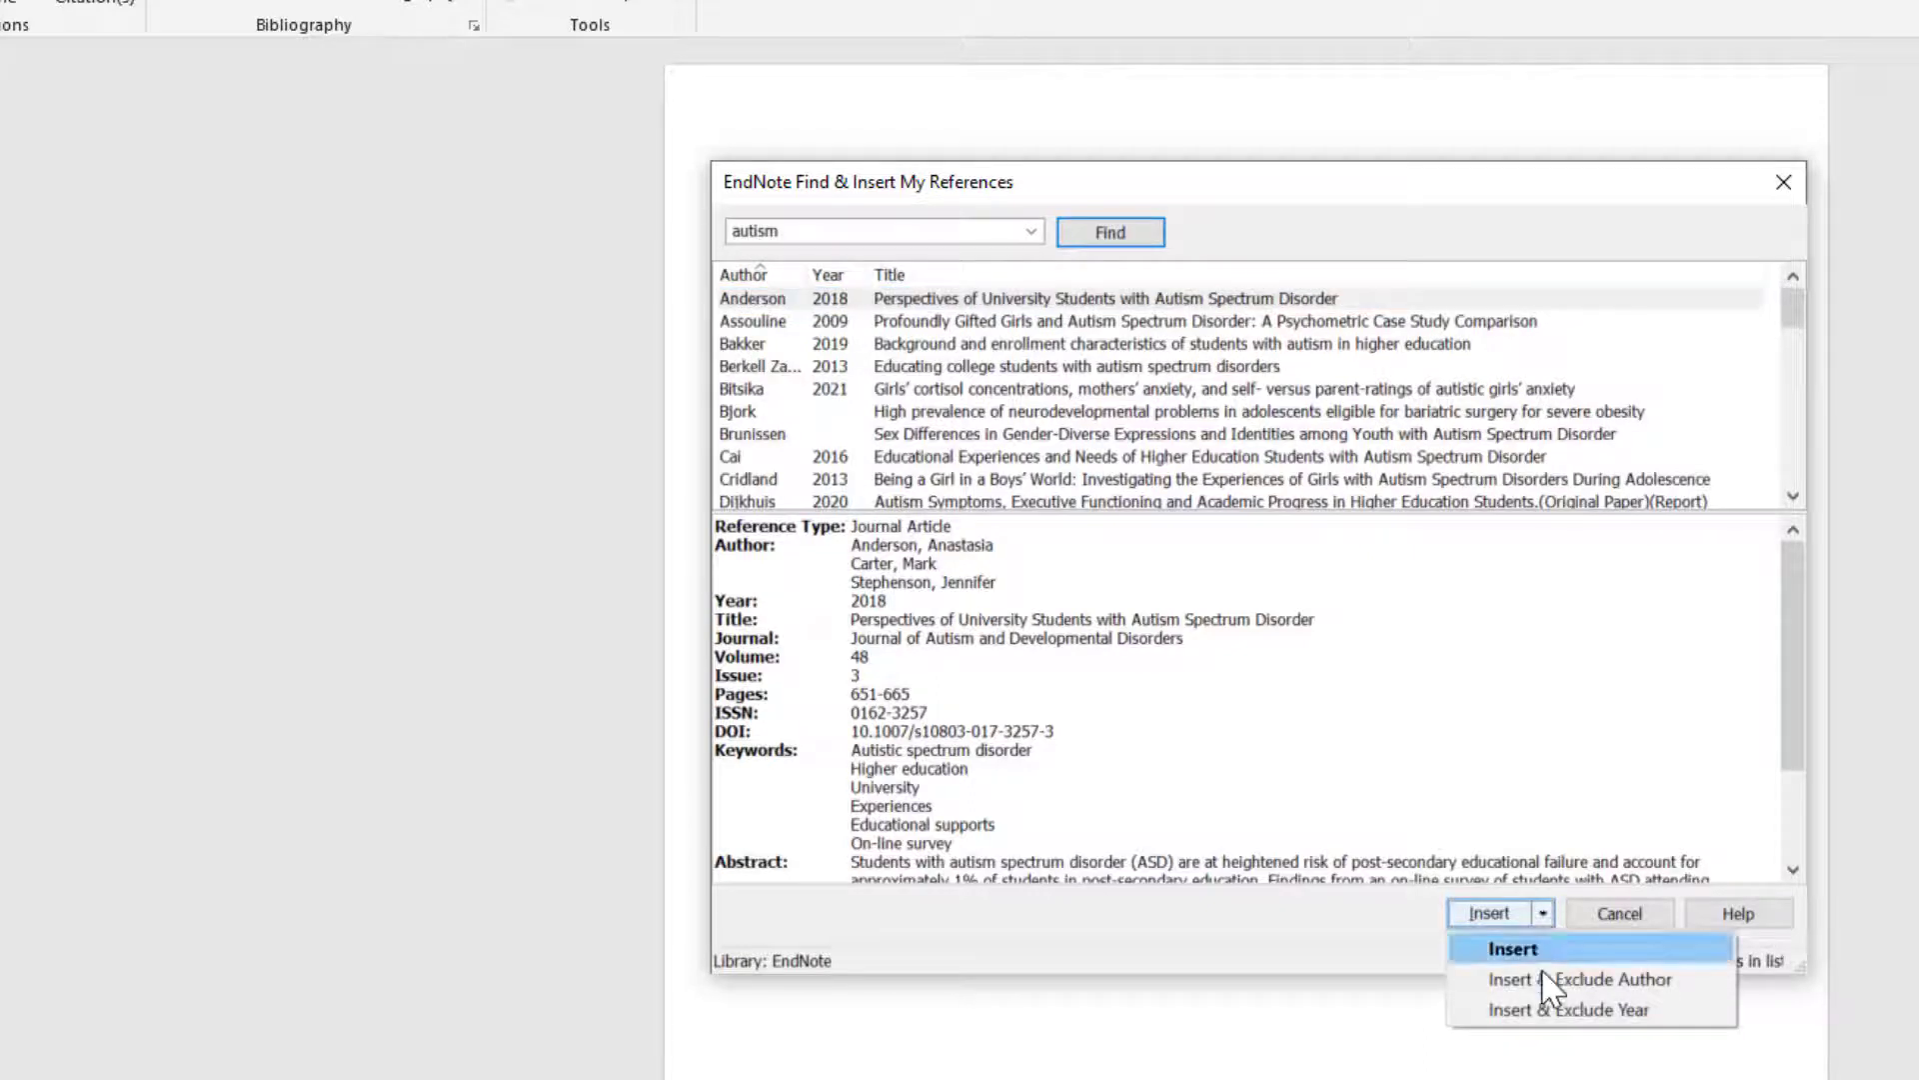
pyautogui.click(1544, 980)
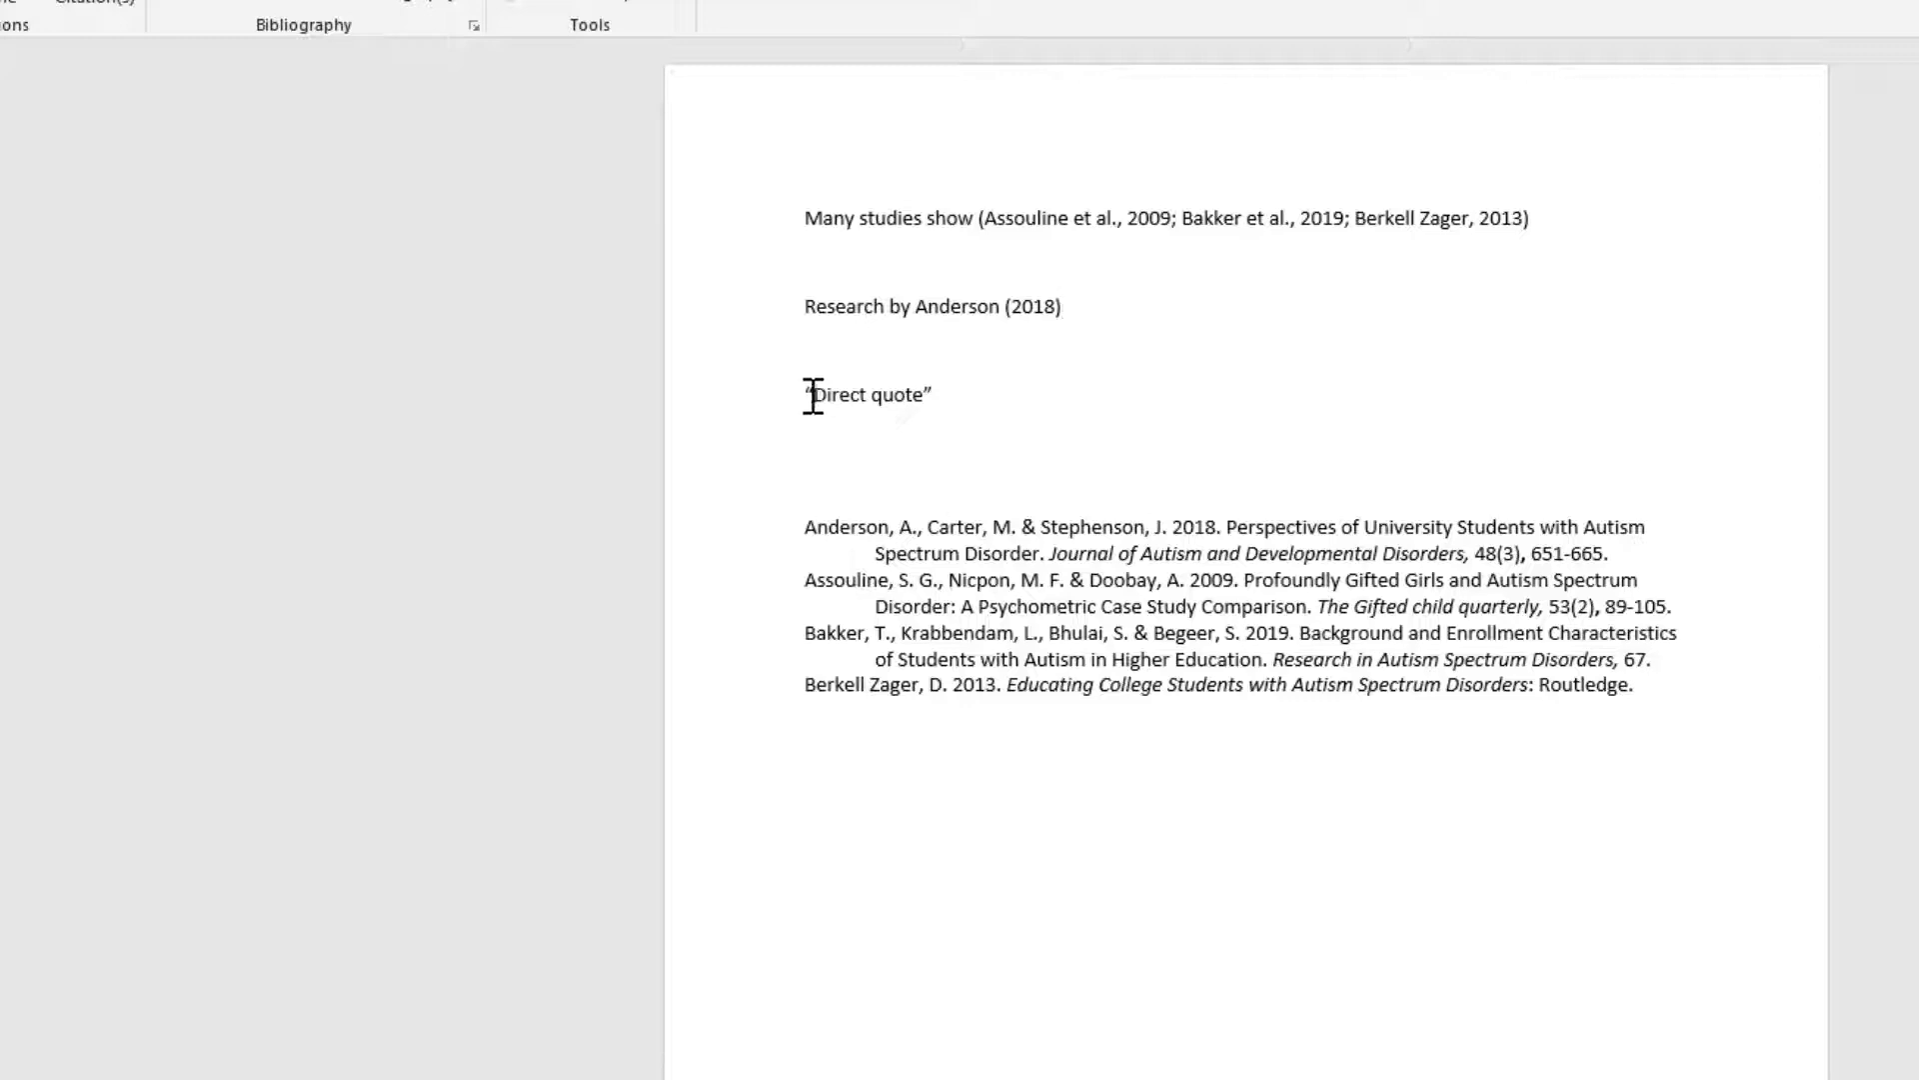
# - After "Direct quote", insert a citation for "Educational Experiences and Needs of Higher Education Students with Autism Spectrum Disorder" (2016)
pyautogui.click(961, 400)
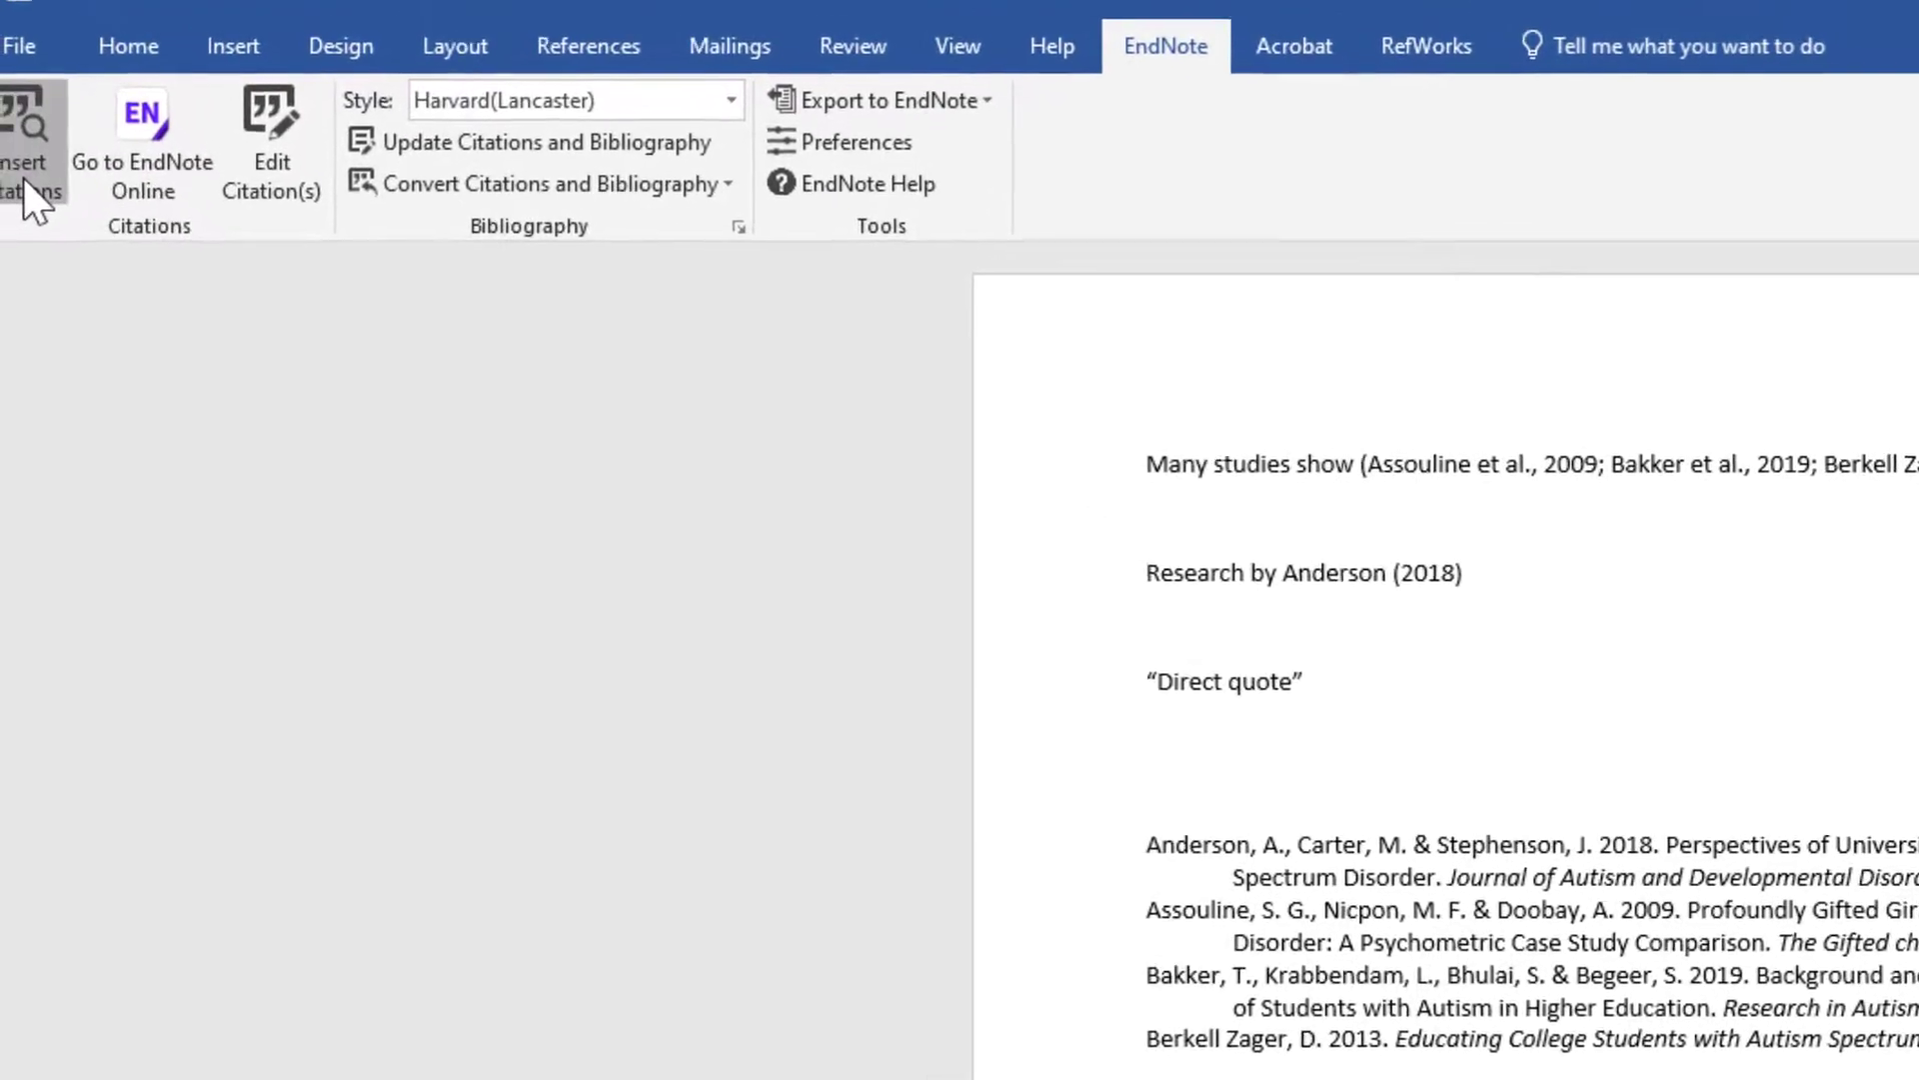
pyautogui.click(22, 177)
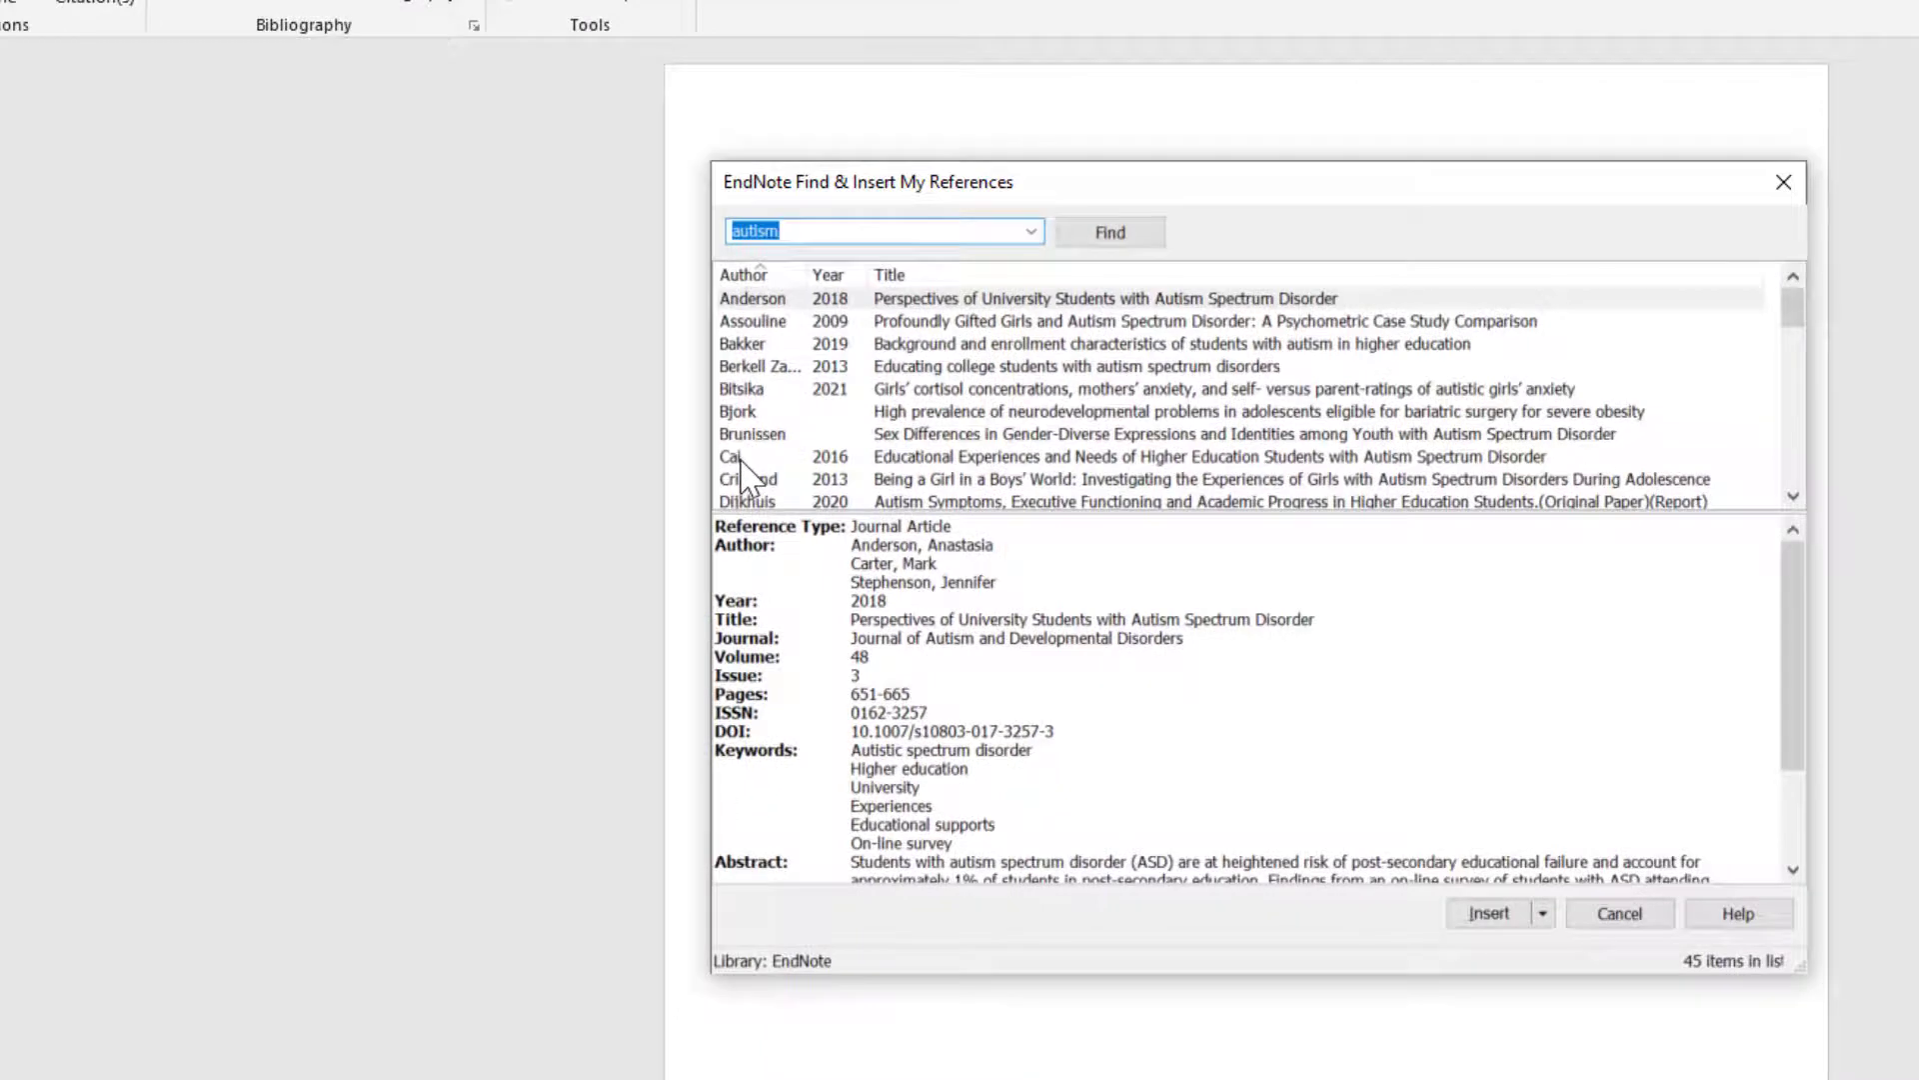
pyautogui.click(805, 458)
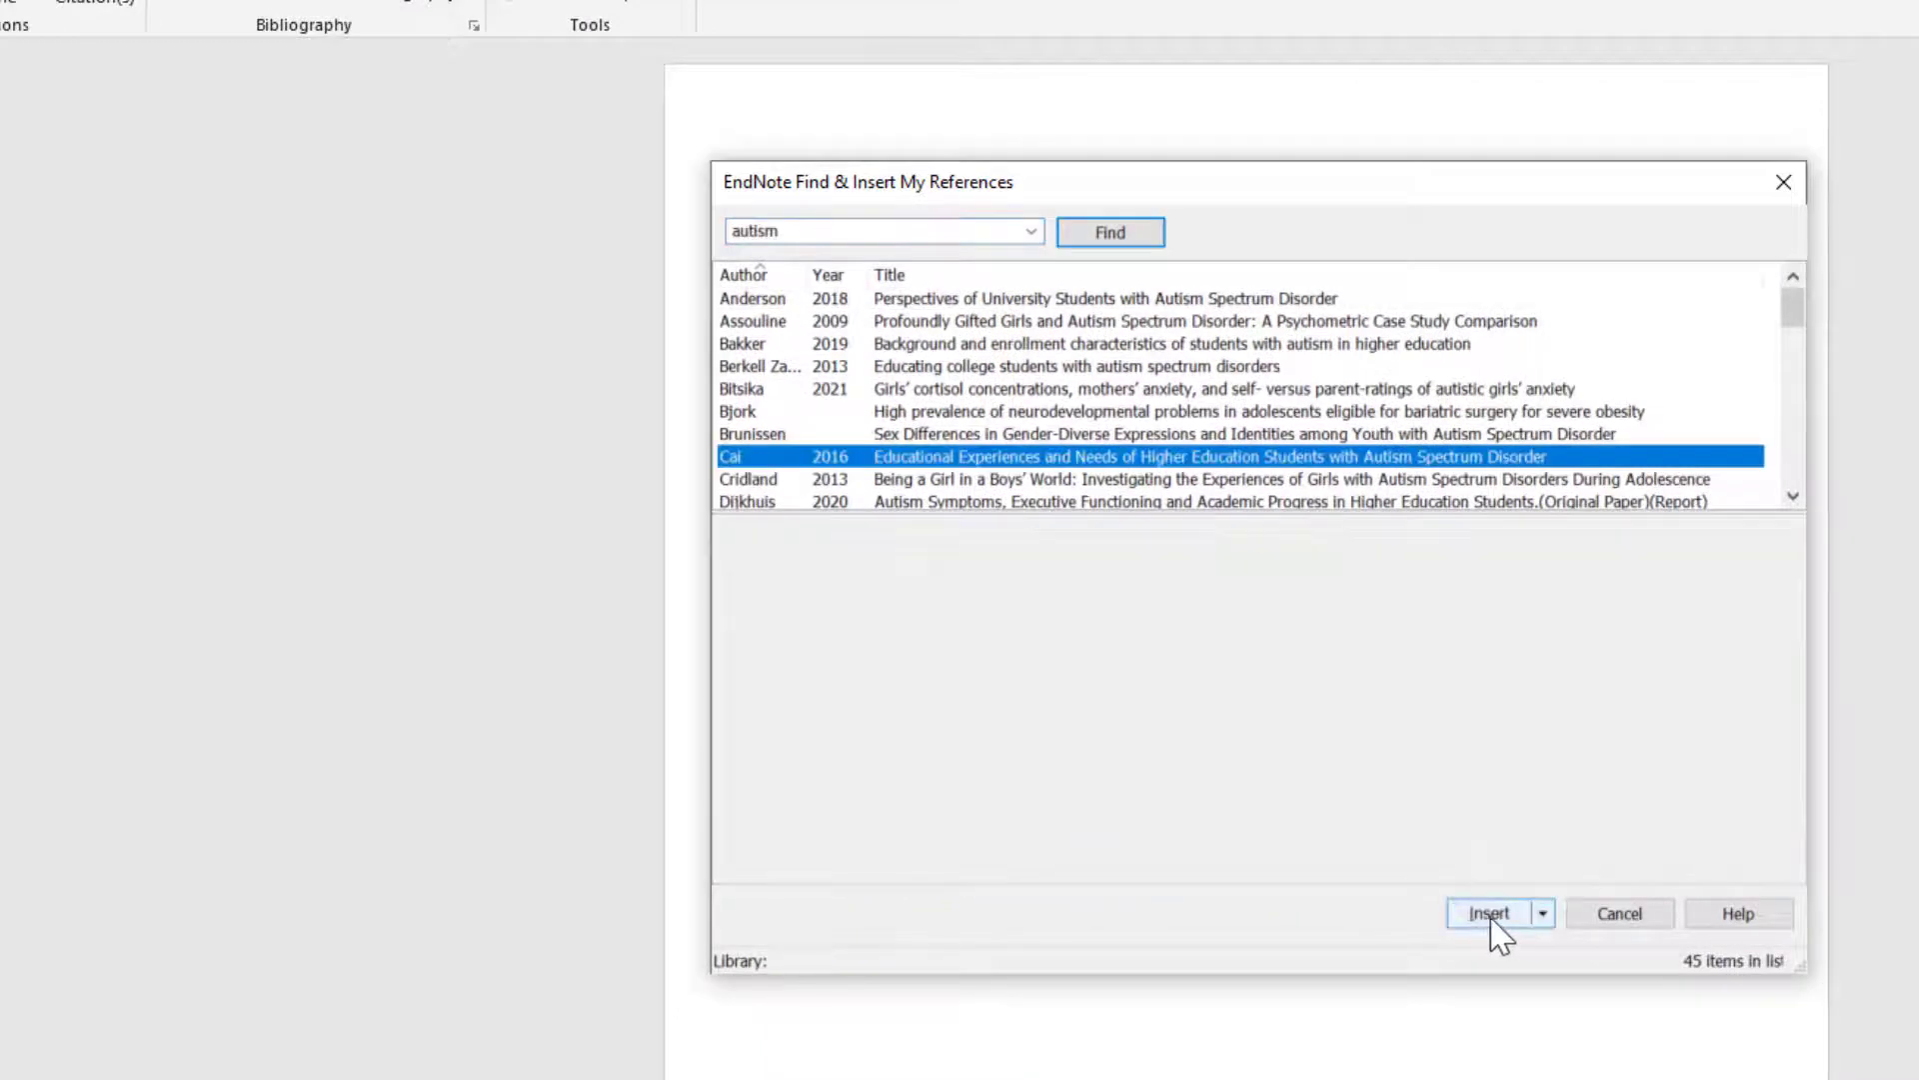
pyautogui.click(1489, 914)
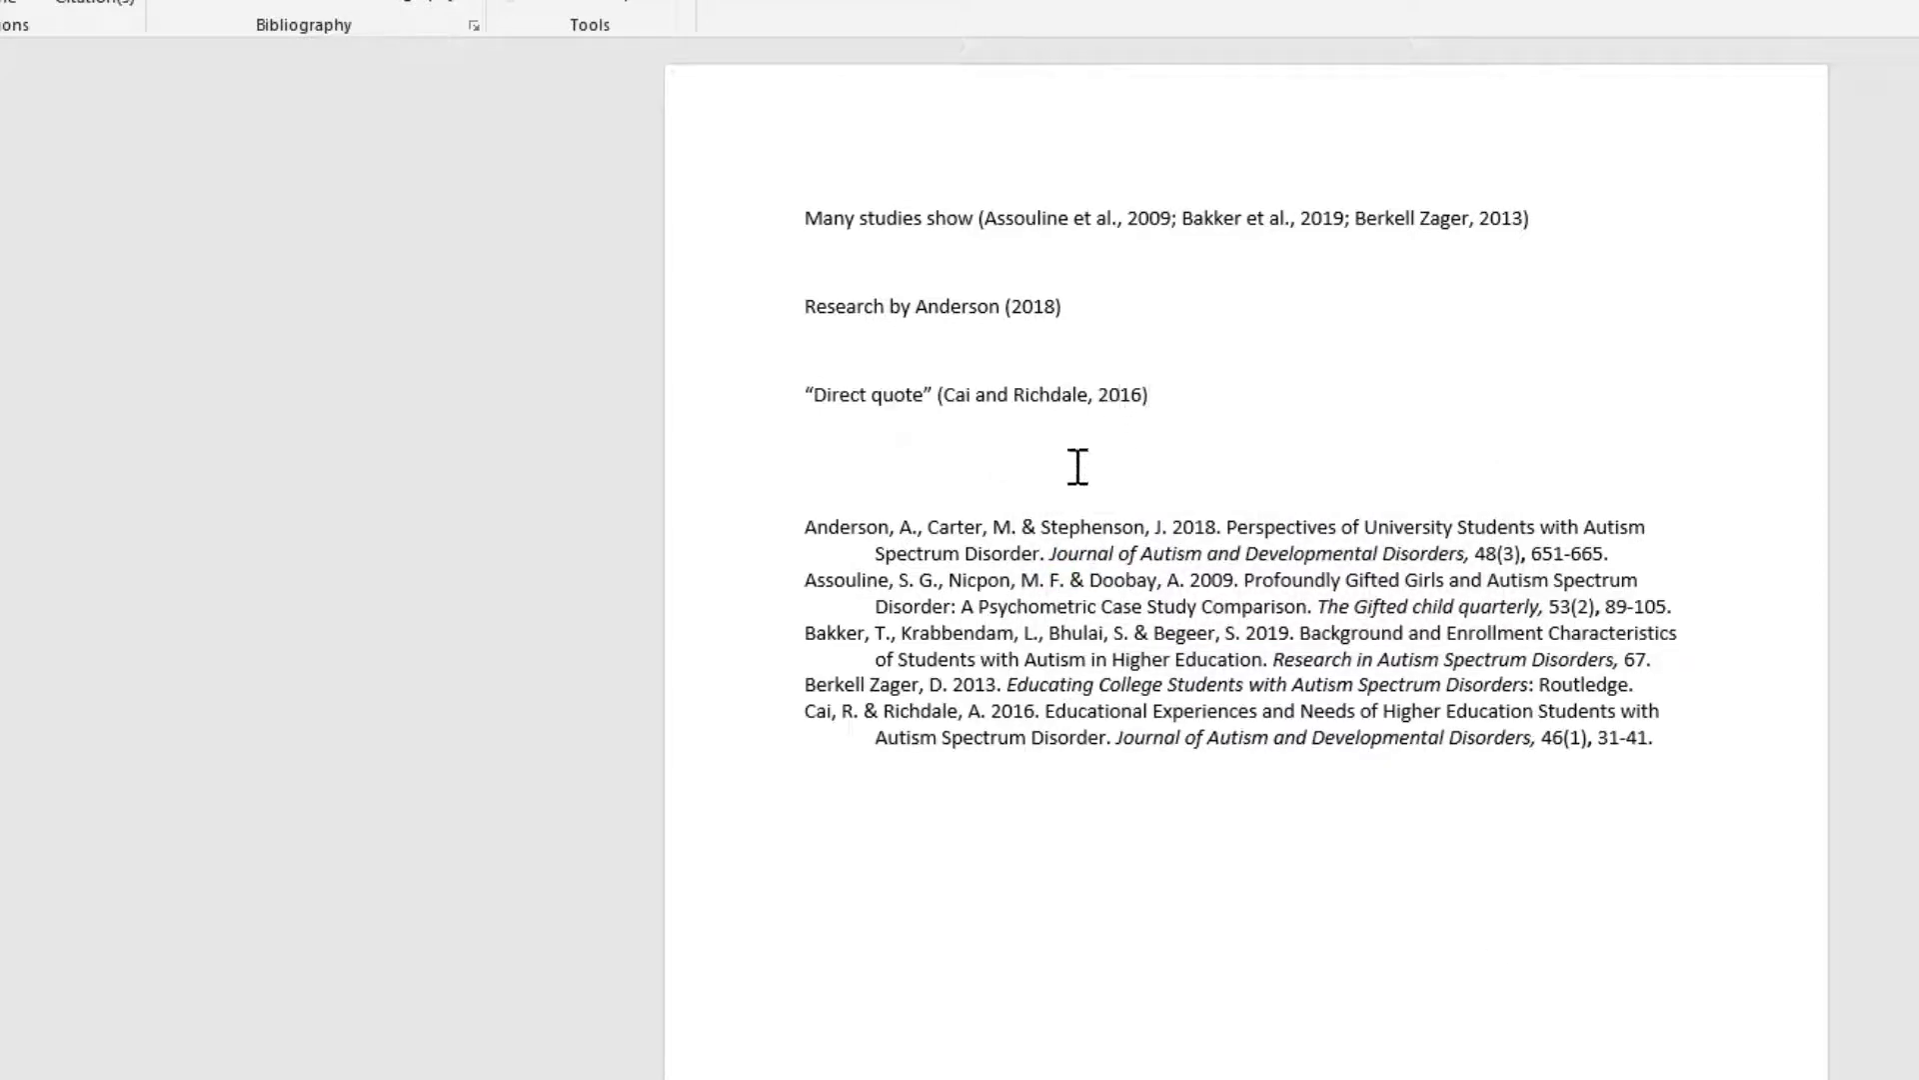
# - Add the suffix ", p.23" to the citation that follows the direct quote
pyautogui.click(1056, 394)
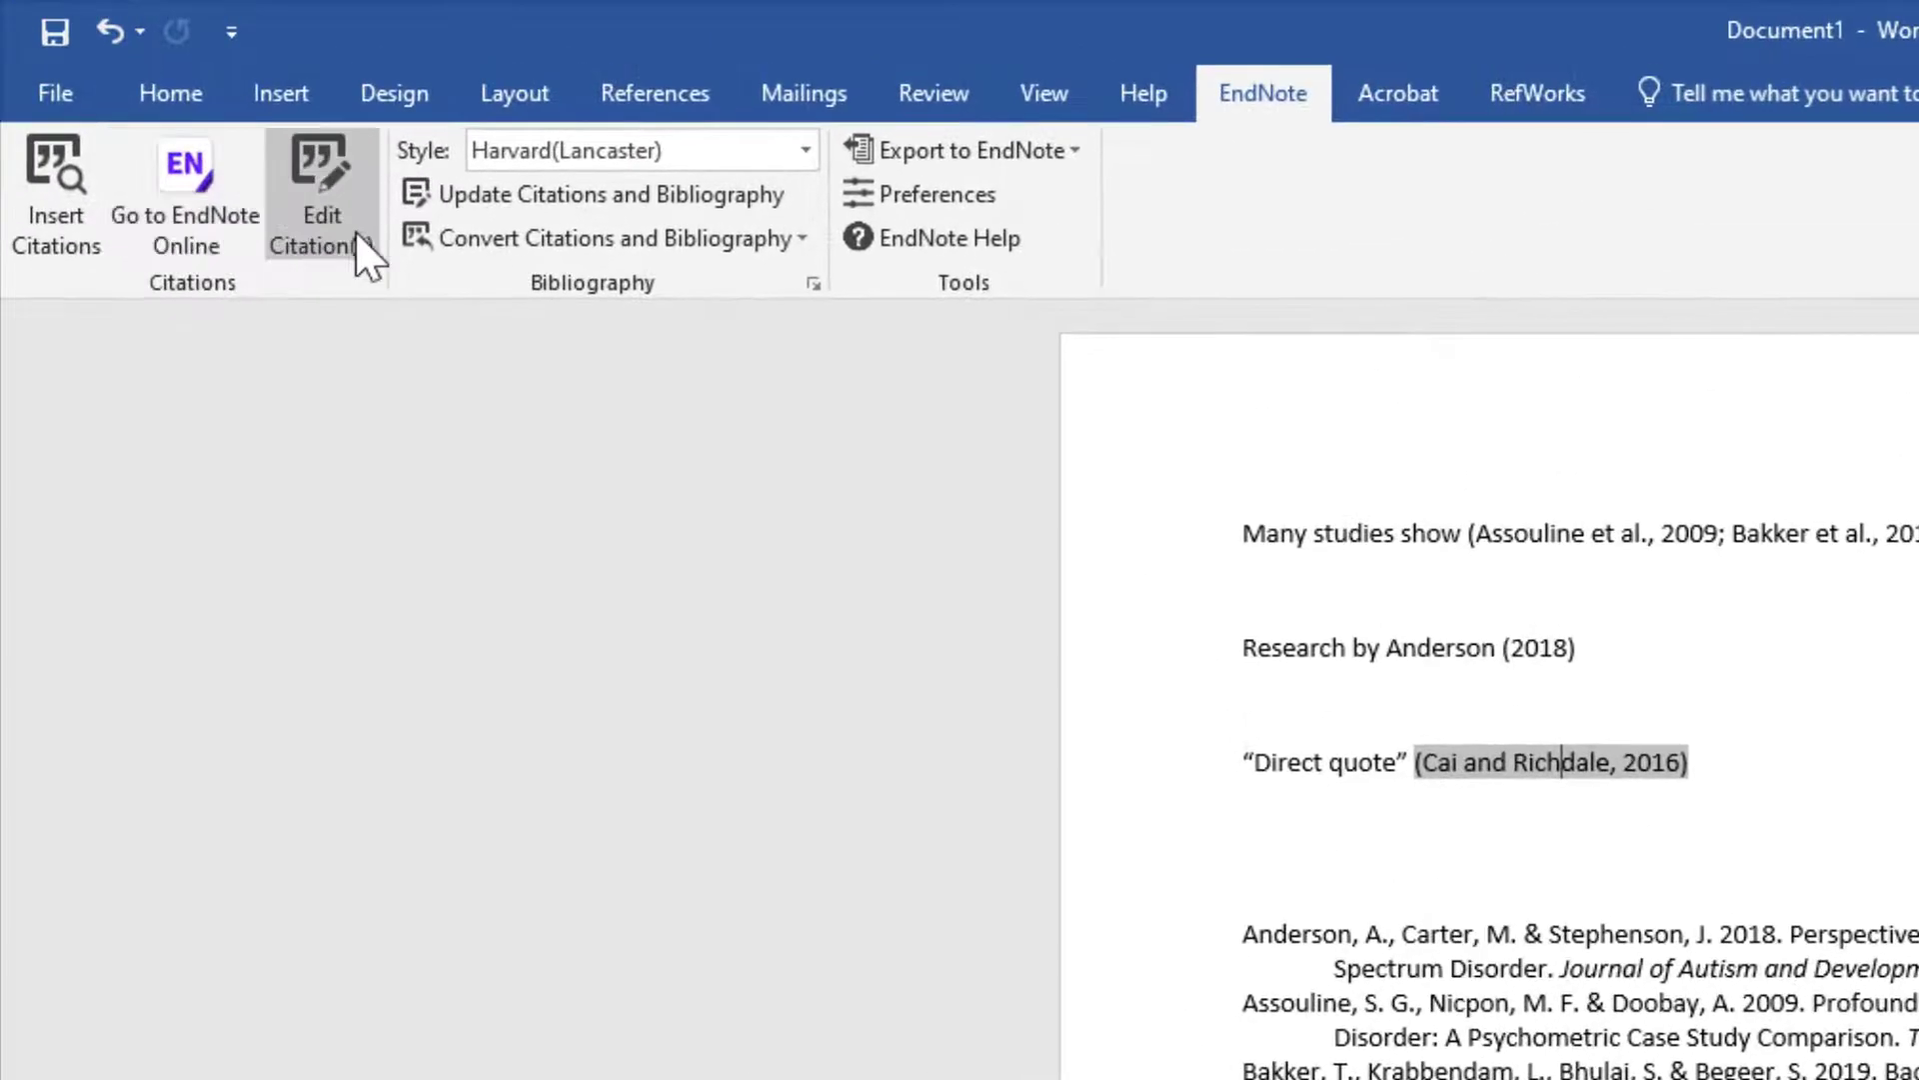
pyautogui.click(343, 257)
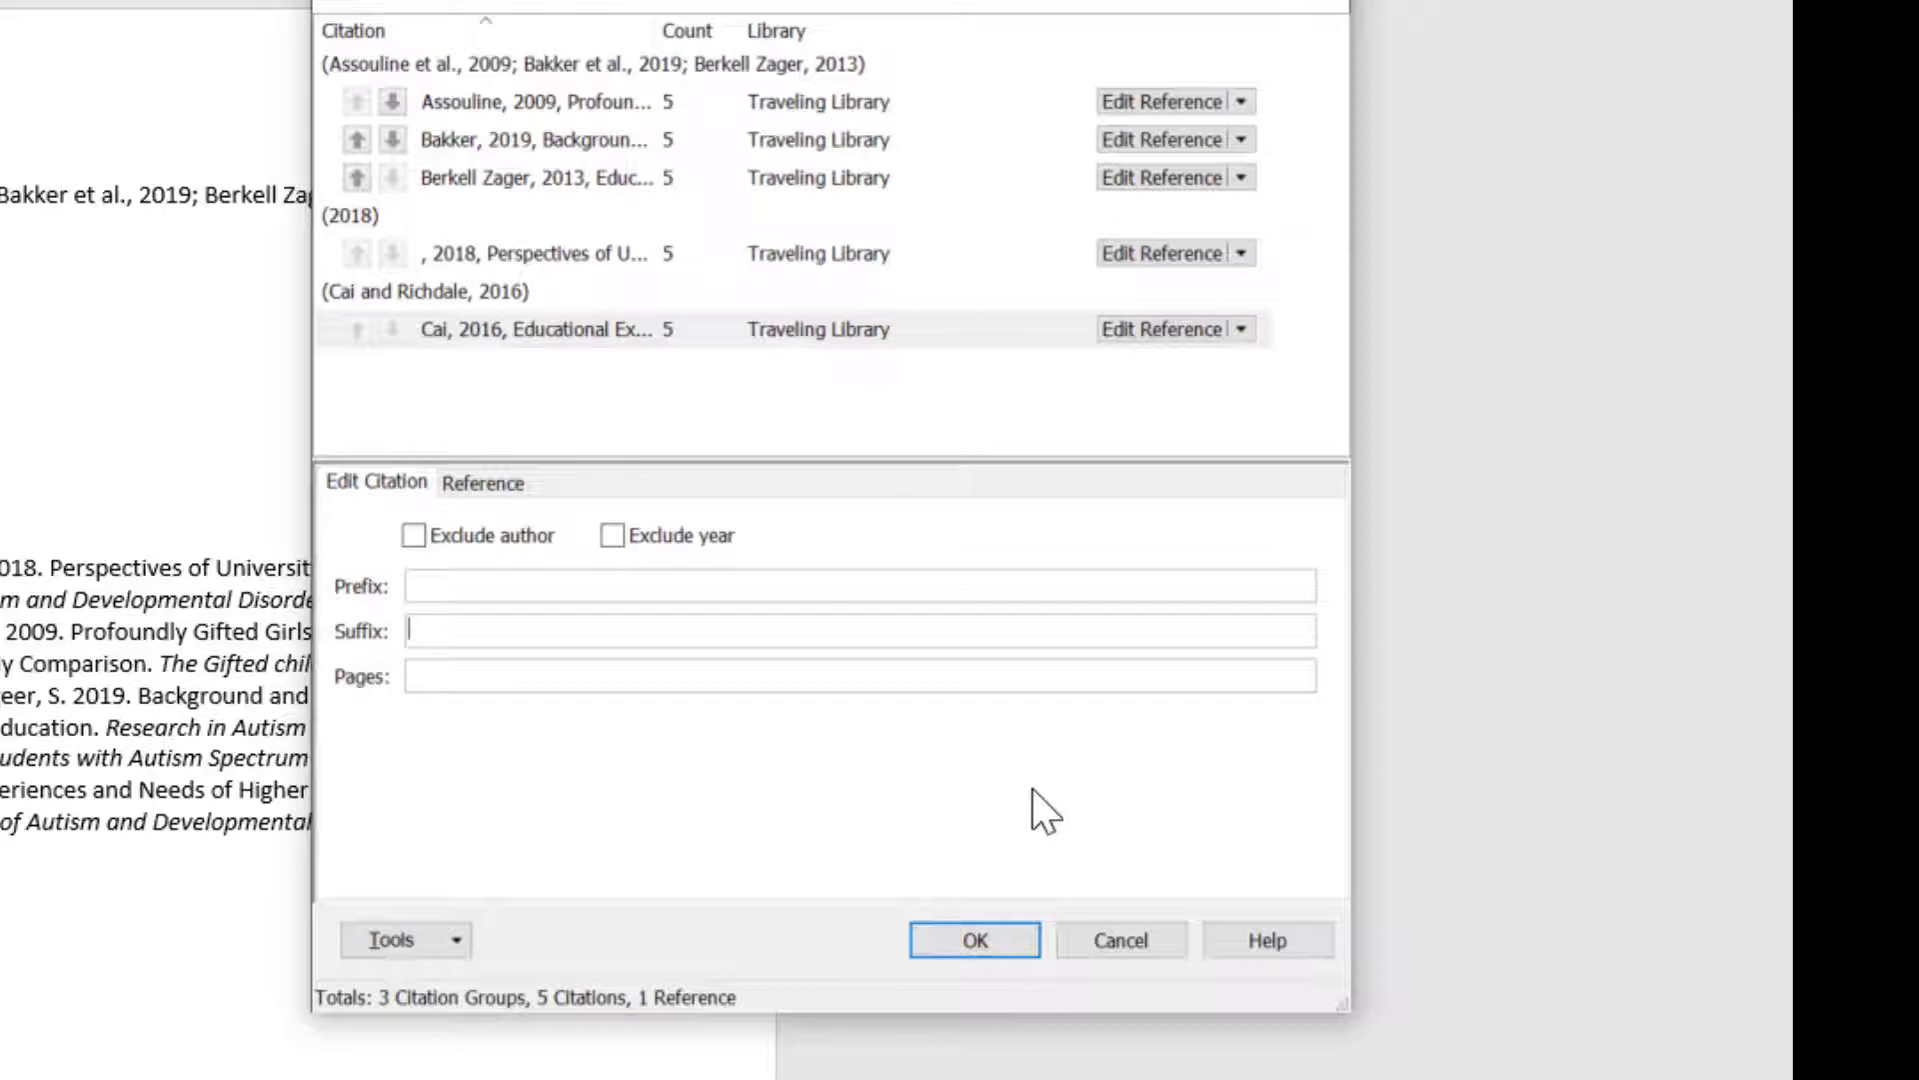
pyautogui.write(', p.23')
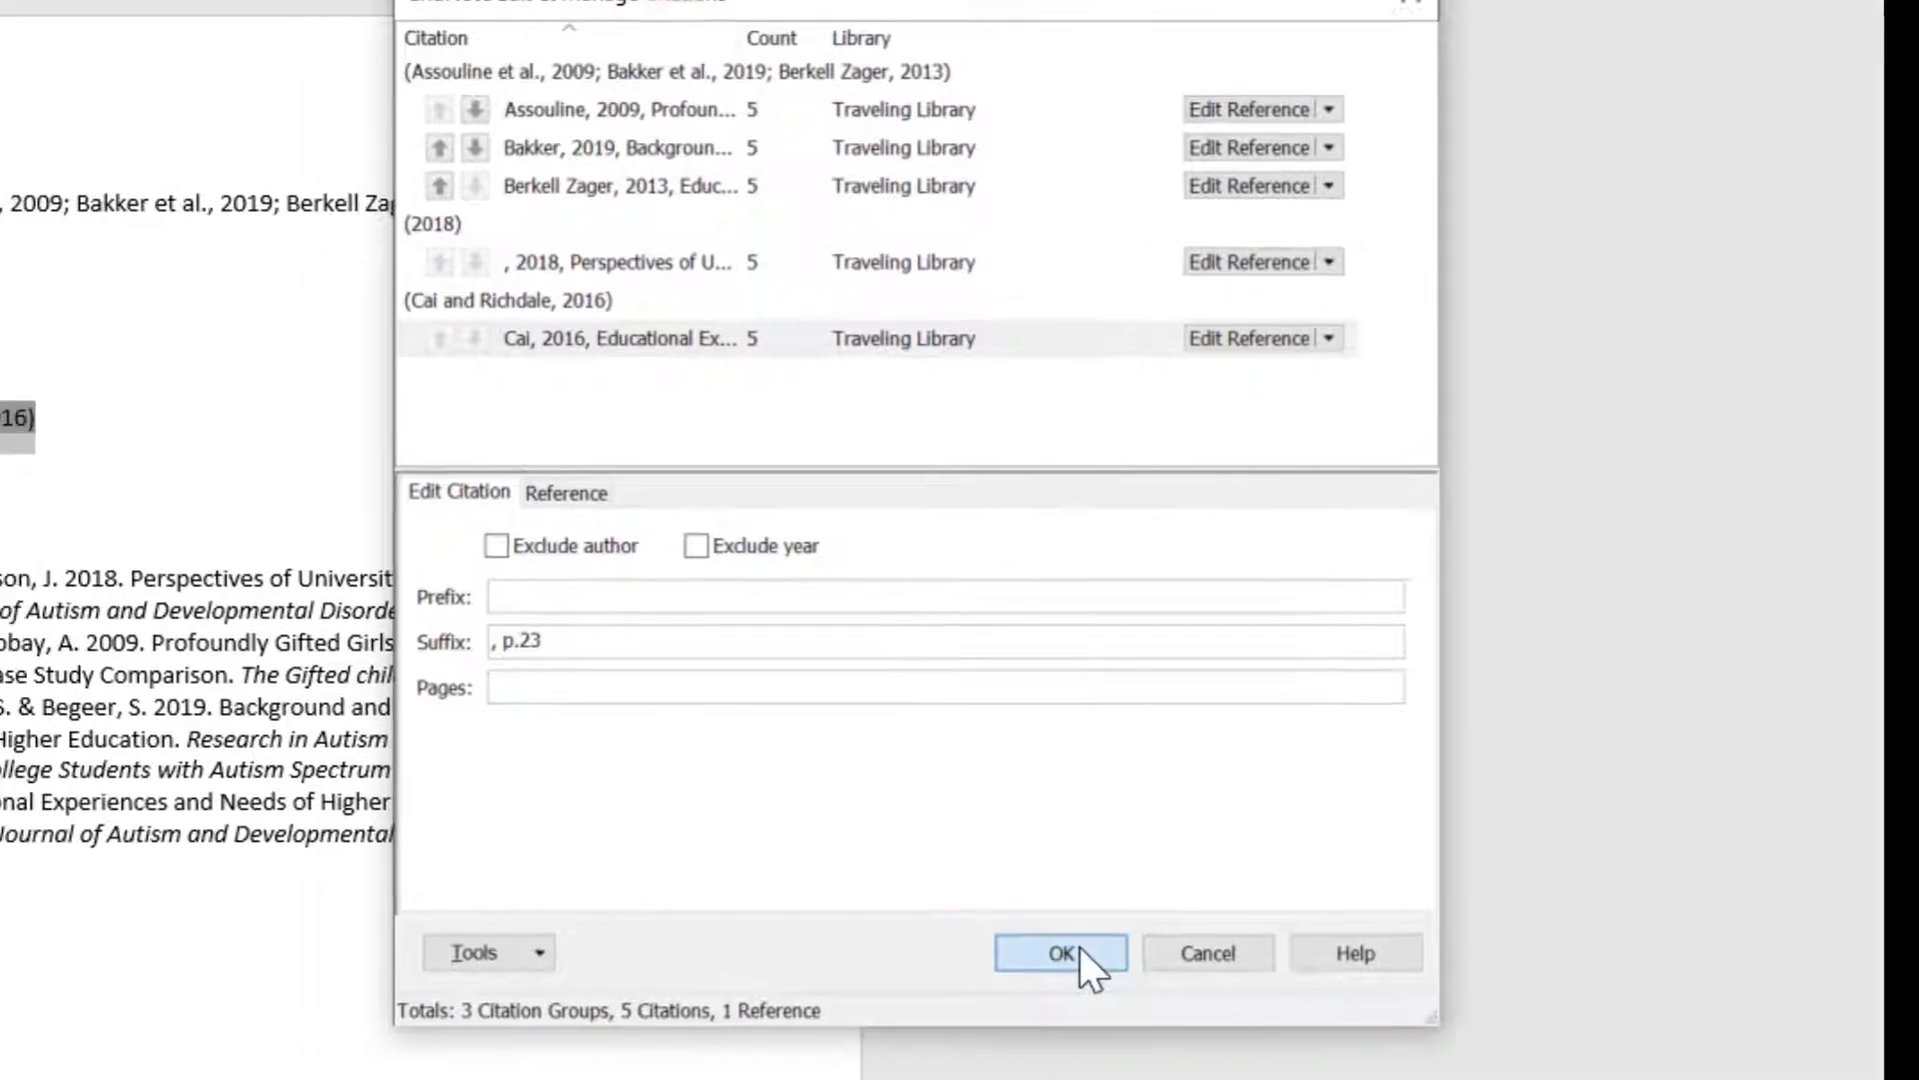
pyautogui.click(974, 940)
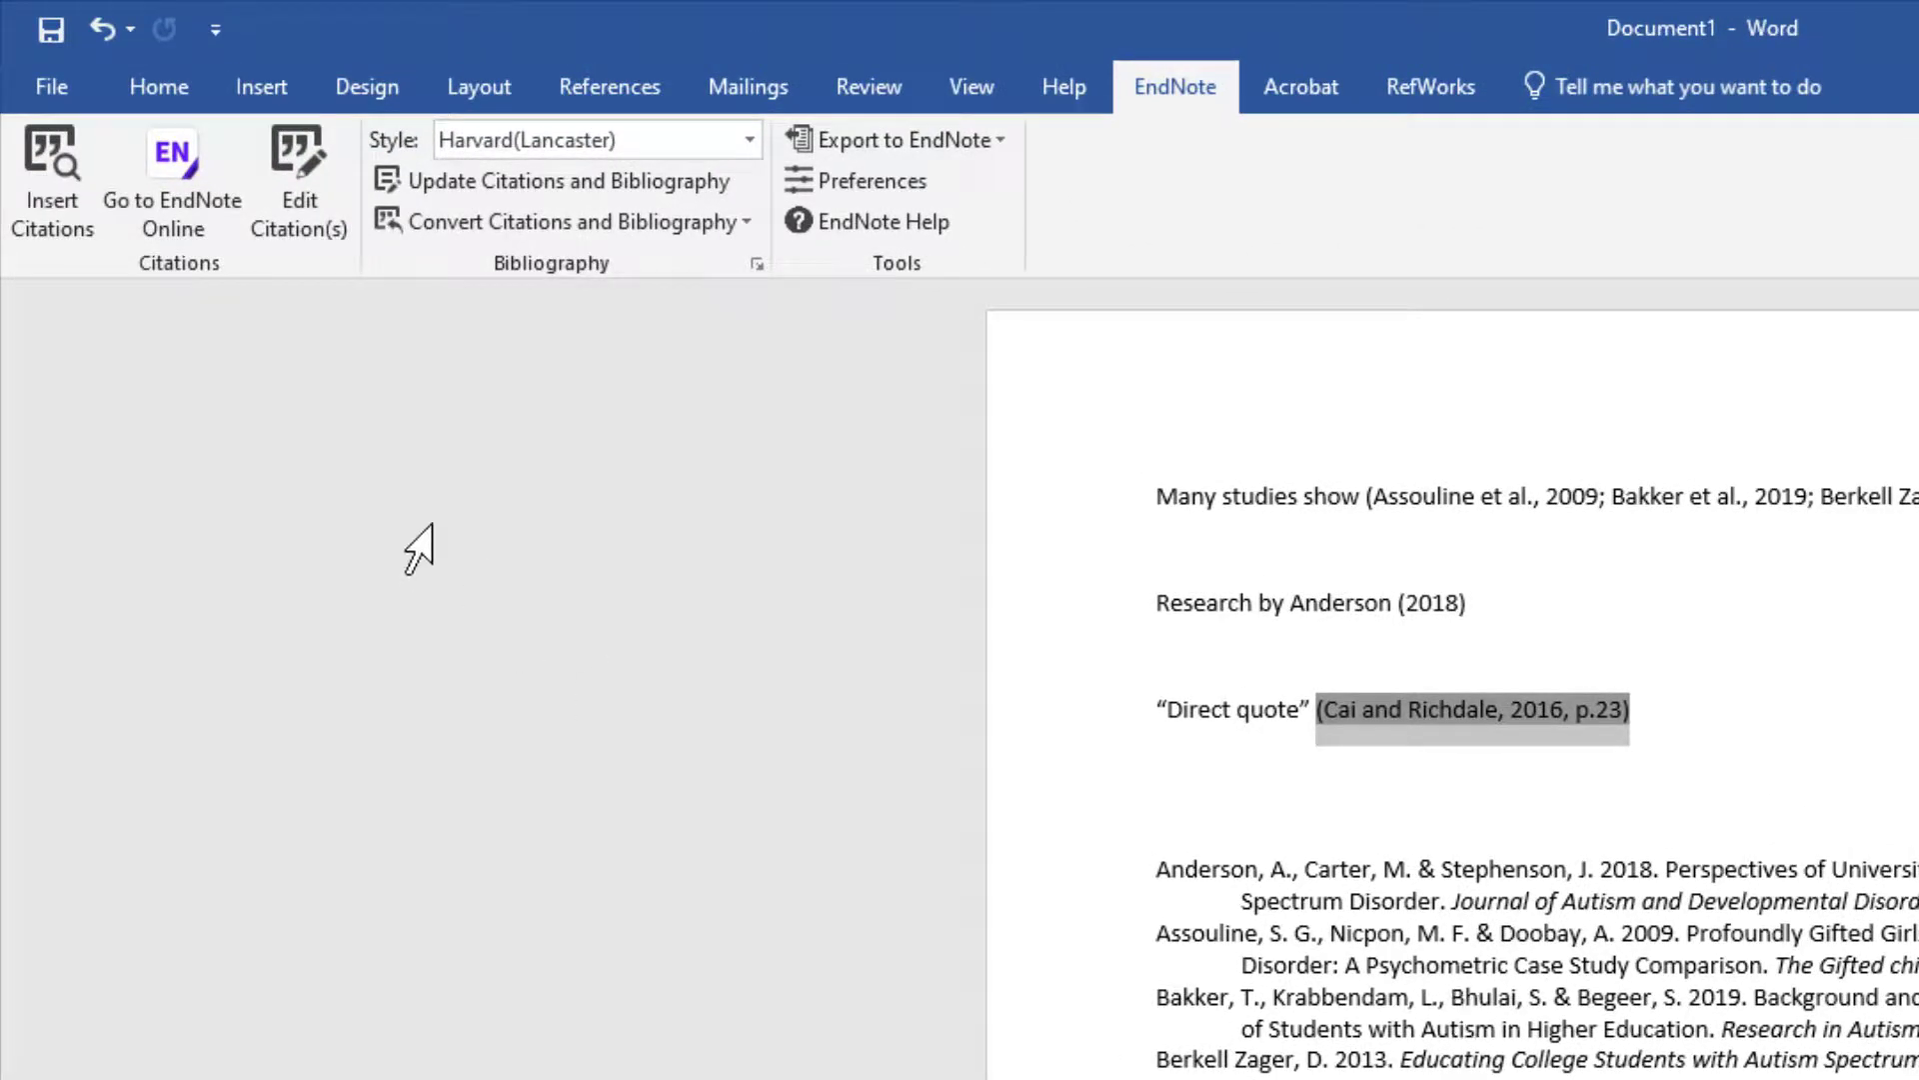
# - Go to the EndNote online library and open the 2011 reference "The involvement process through social media in 2010 UK elections"
pyautogui.click(176, 187)
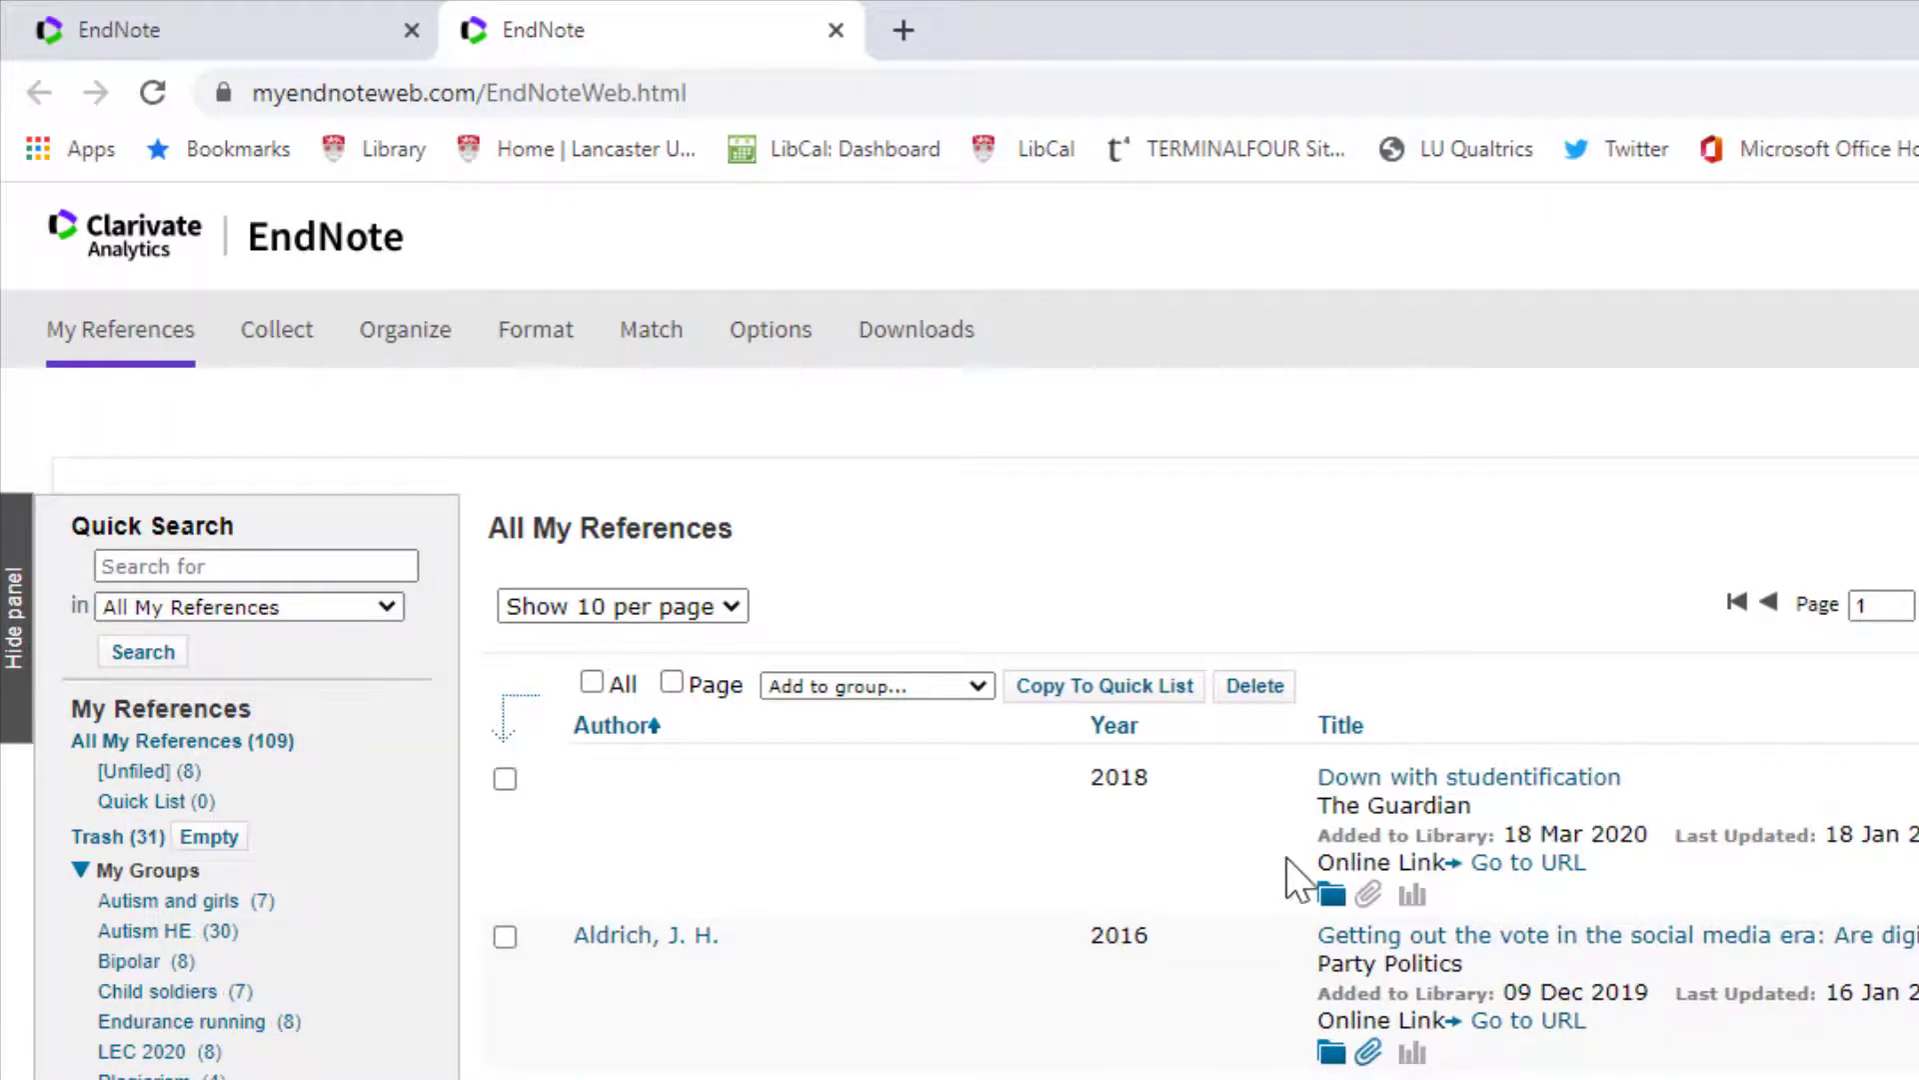
pyautogui.scroll(-2, 1517, 986)
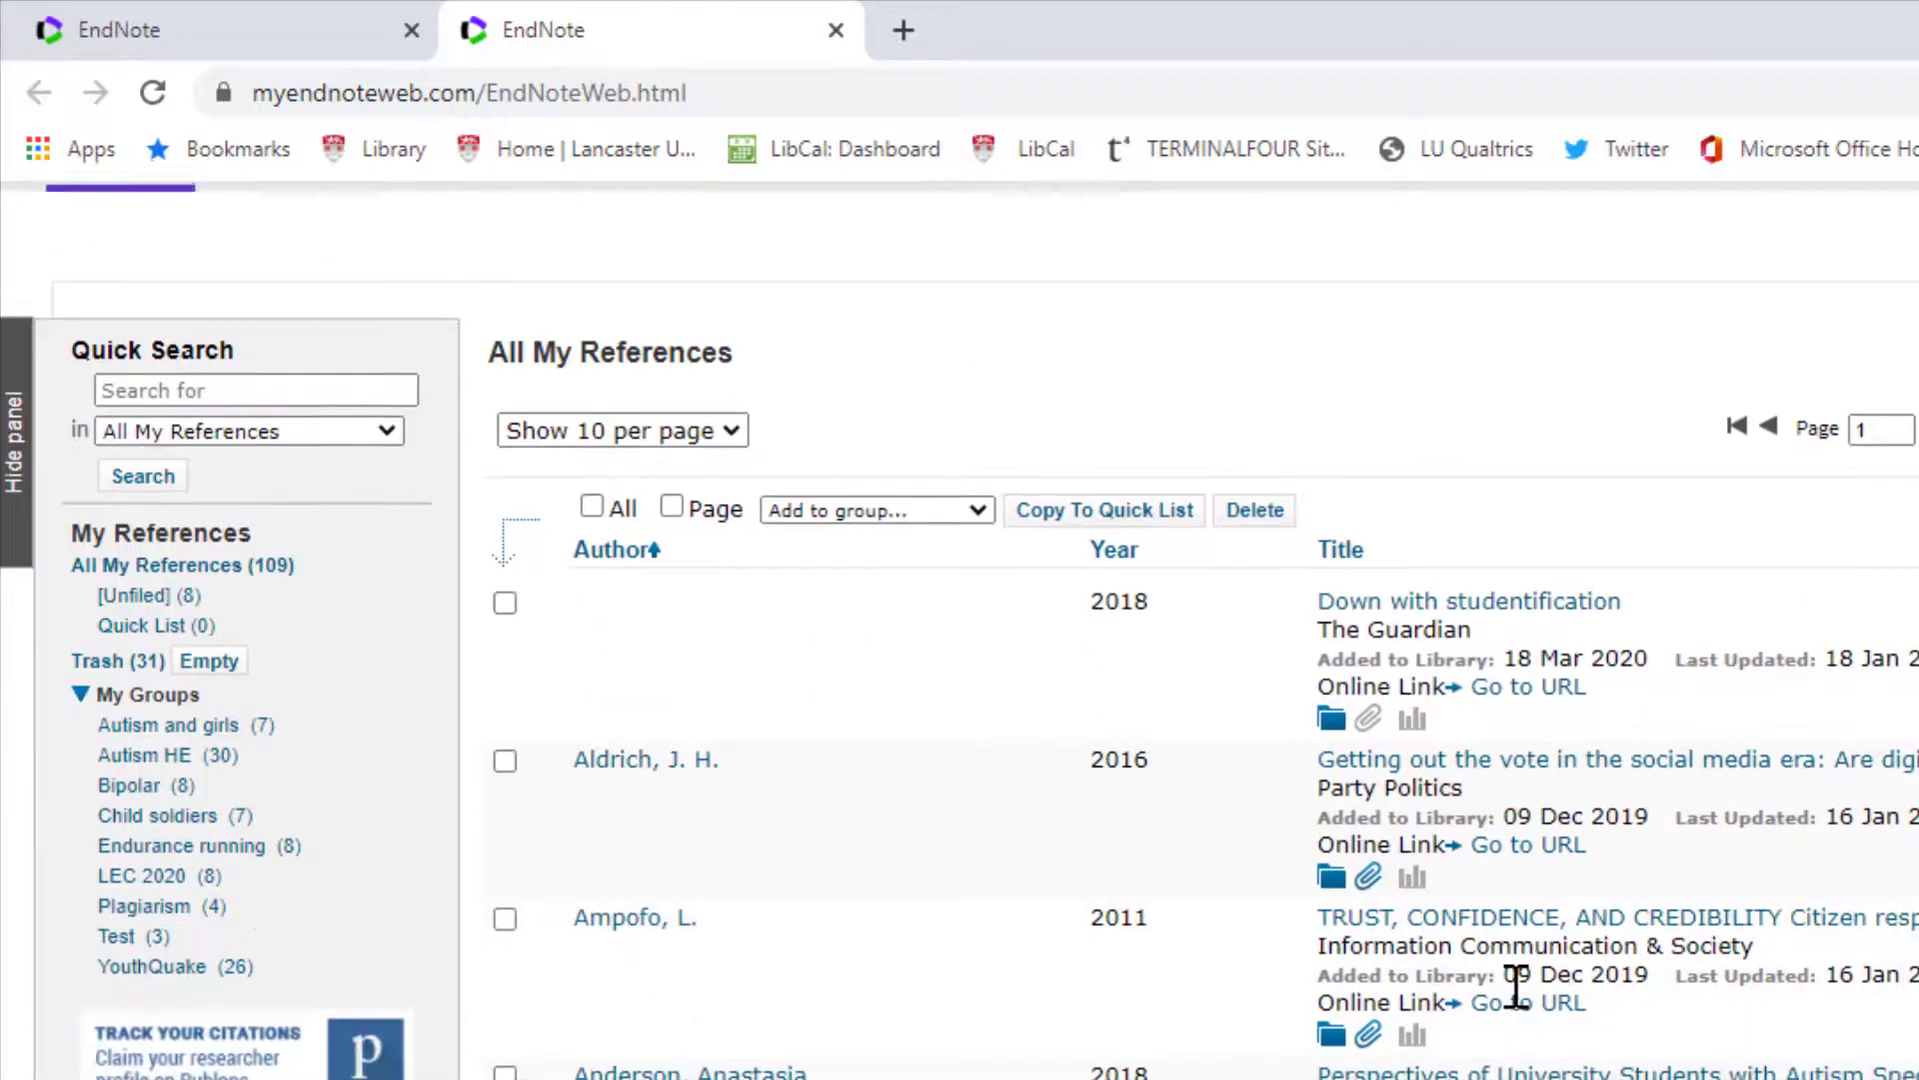
pyautogui.scroll(-4, 1516, 987)
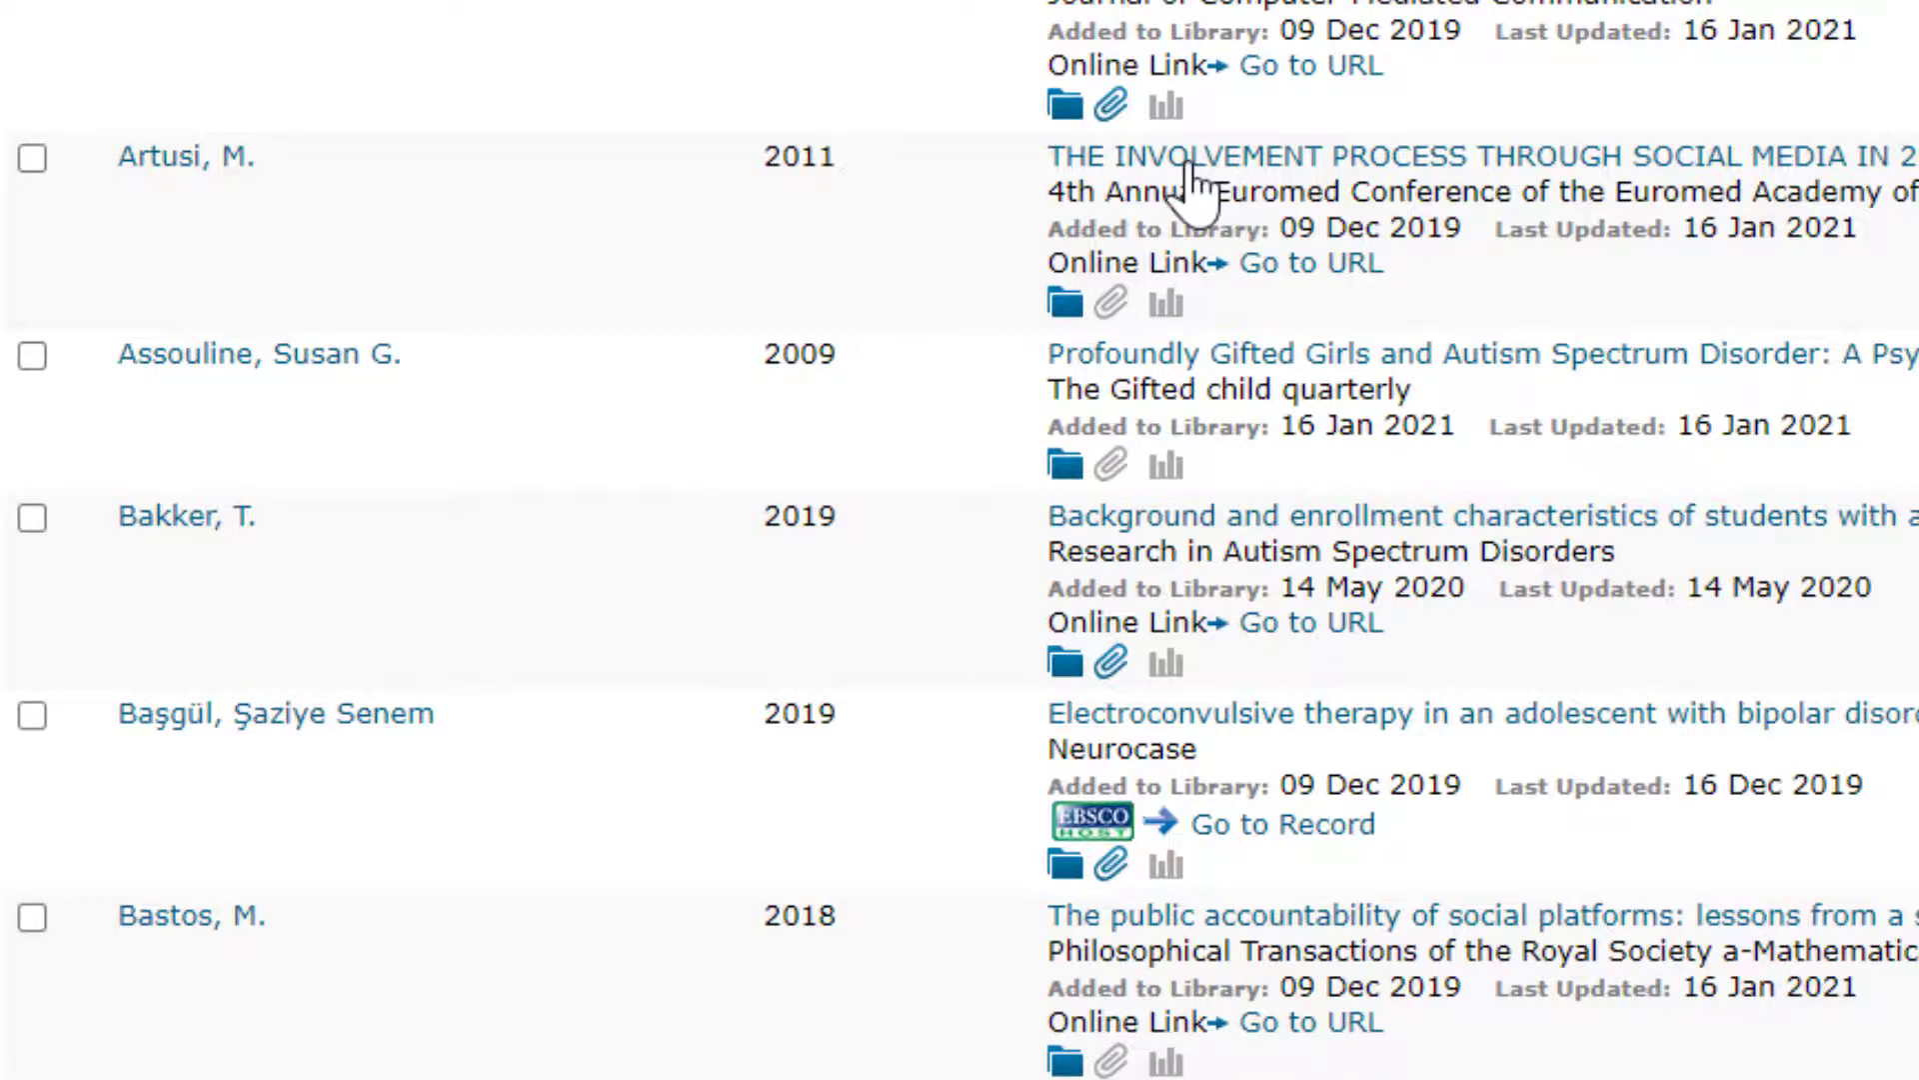
pyautogui.click(1195, 176)
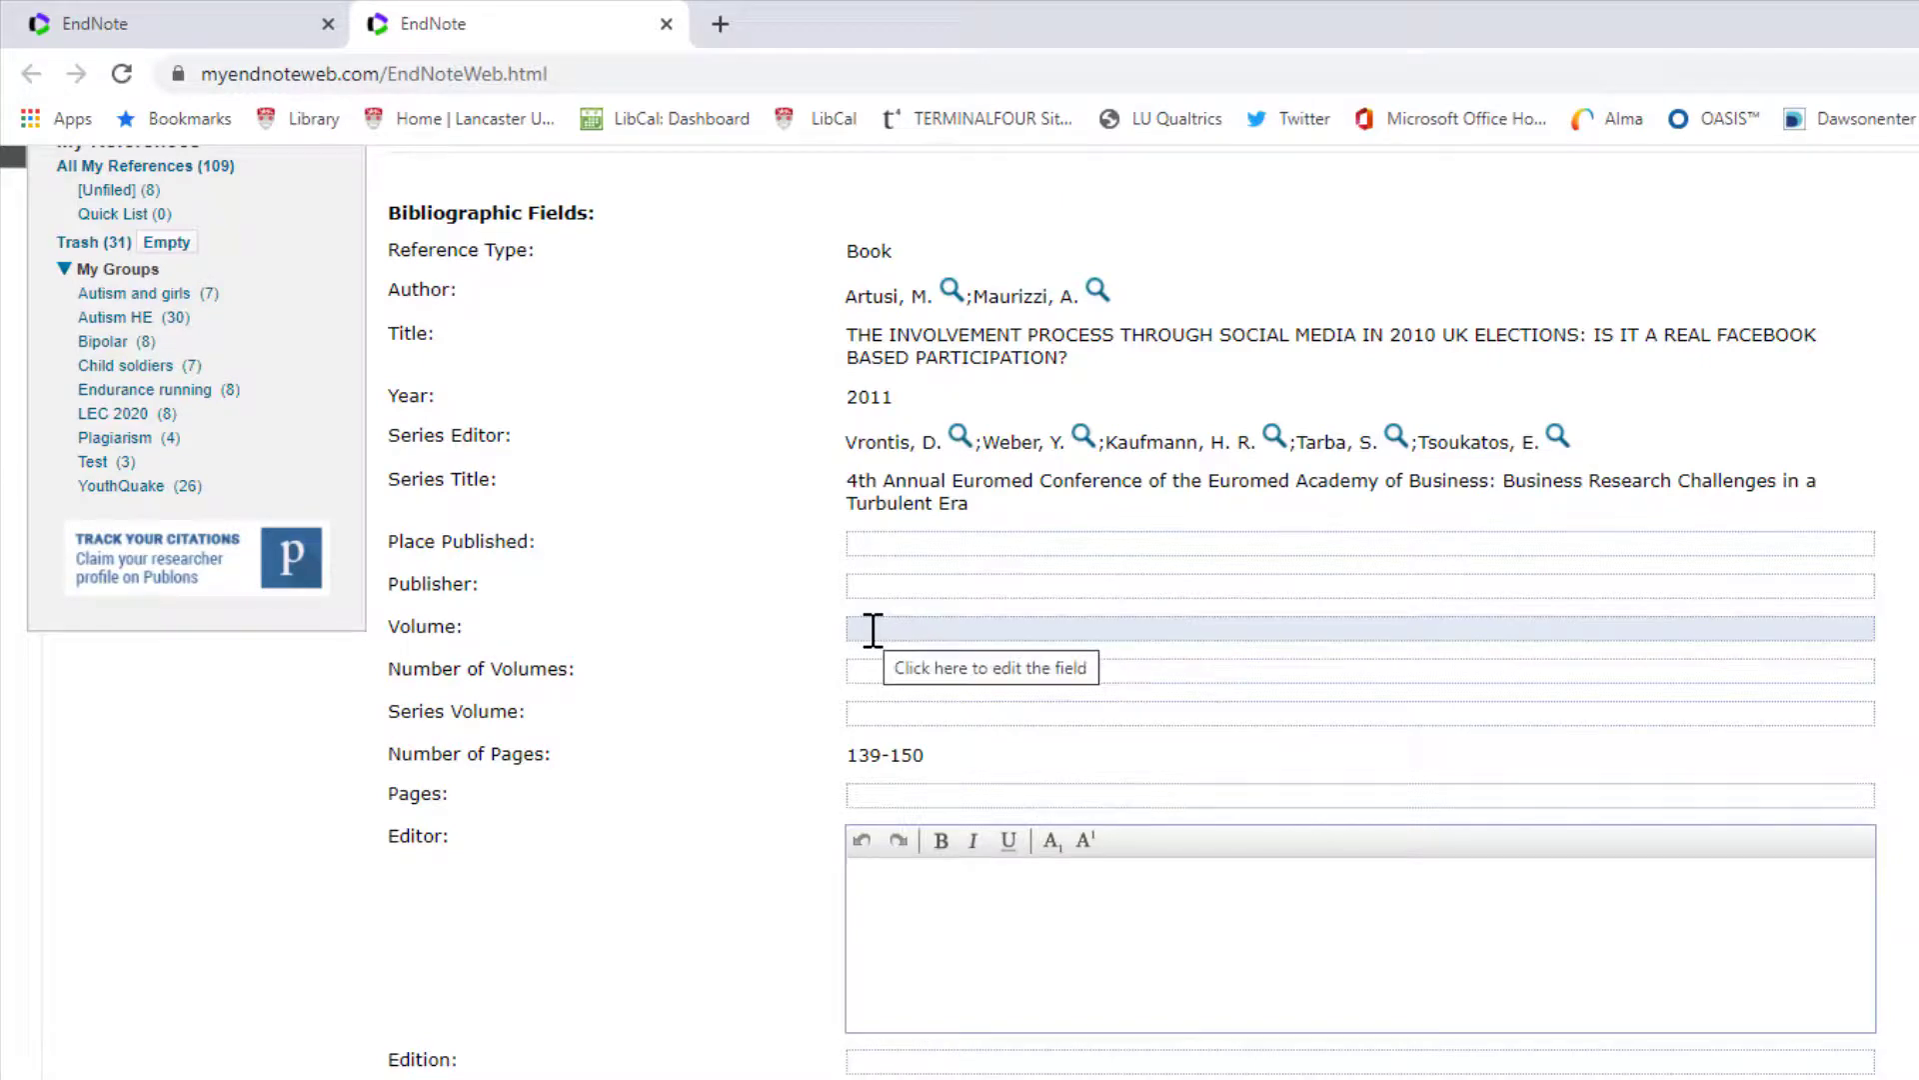
pyautogui.scroll(1, 871, 629)
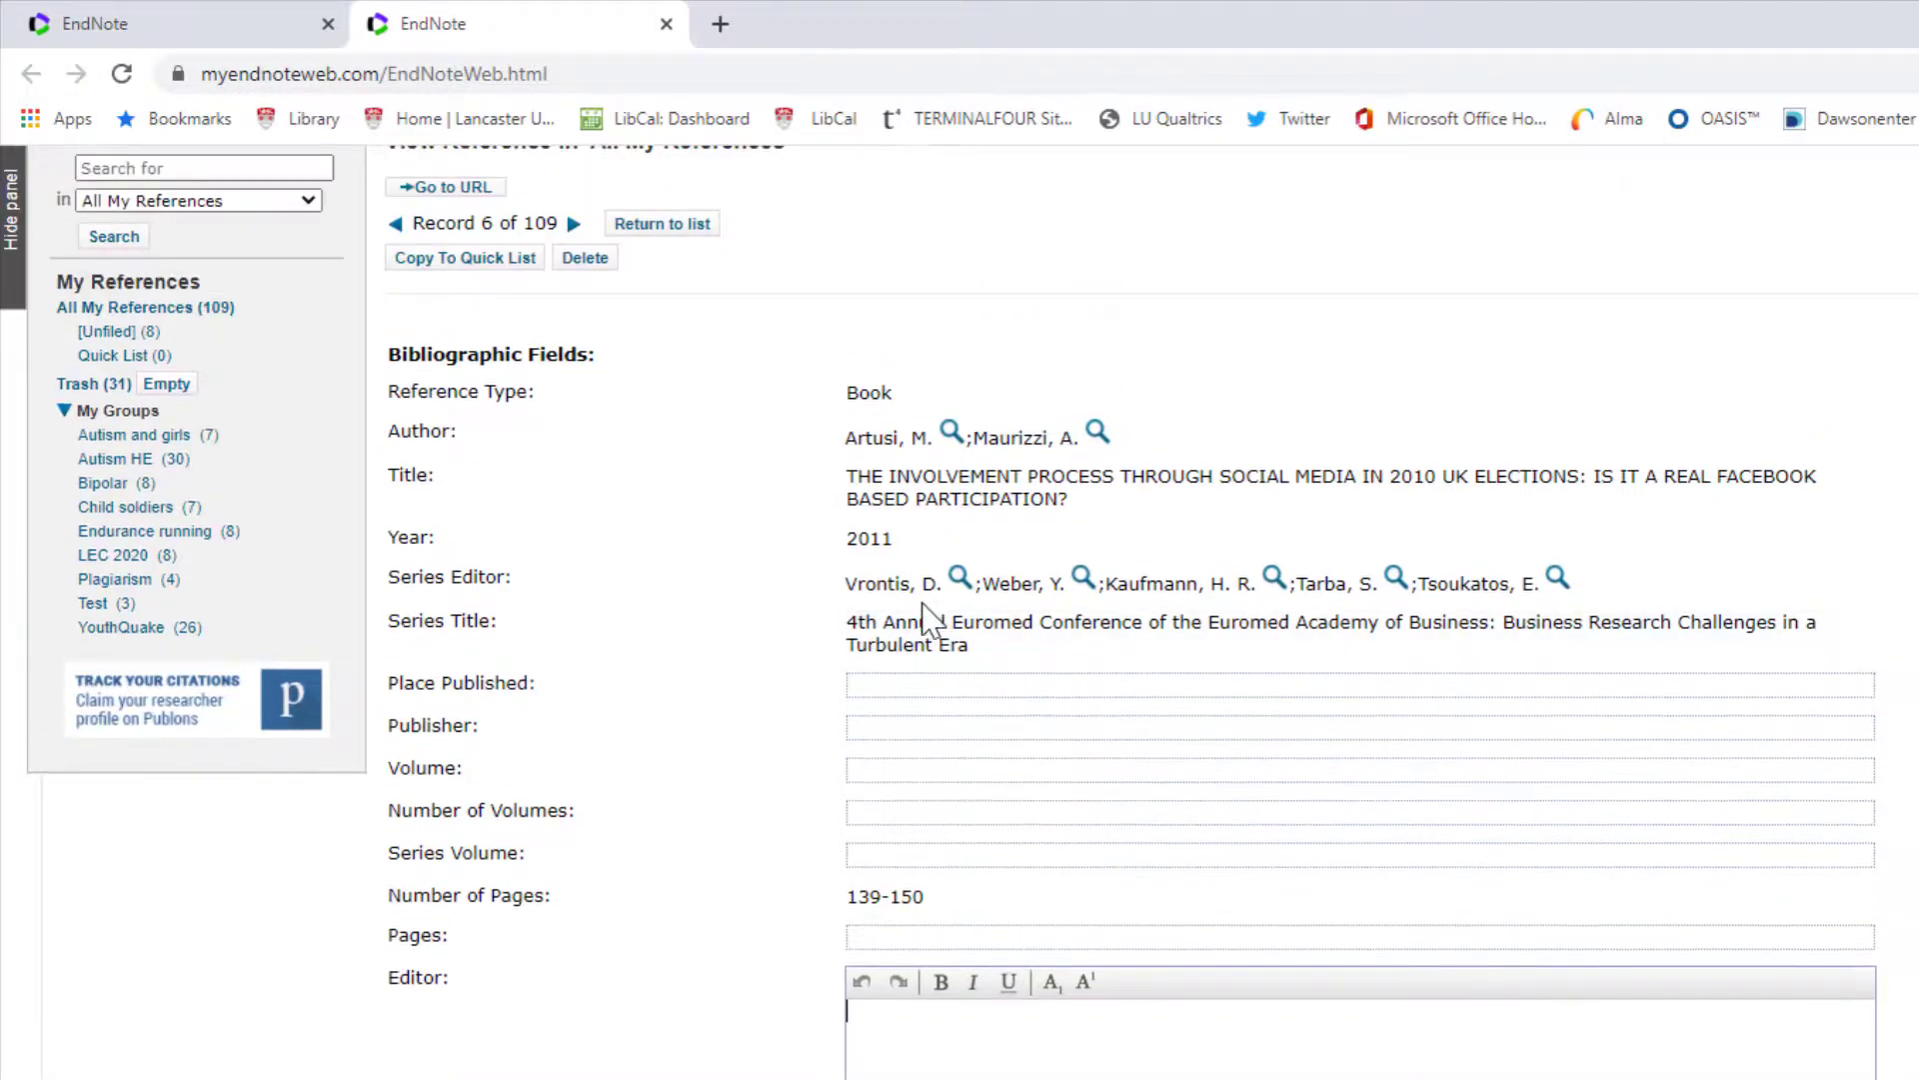
# - Change the open reference's year to 2012 and save the record
pyautogui.click(907, 541)
pyautogui.click(910, 575)
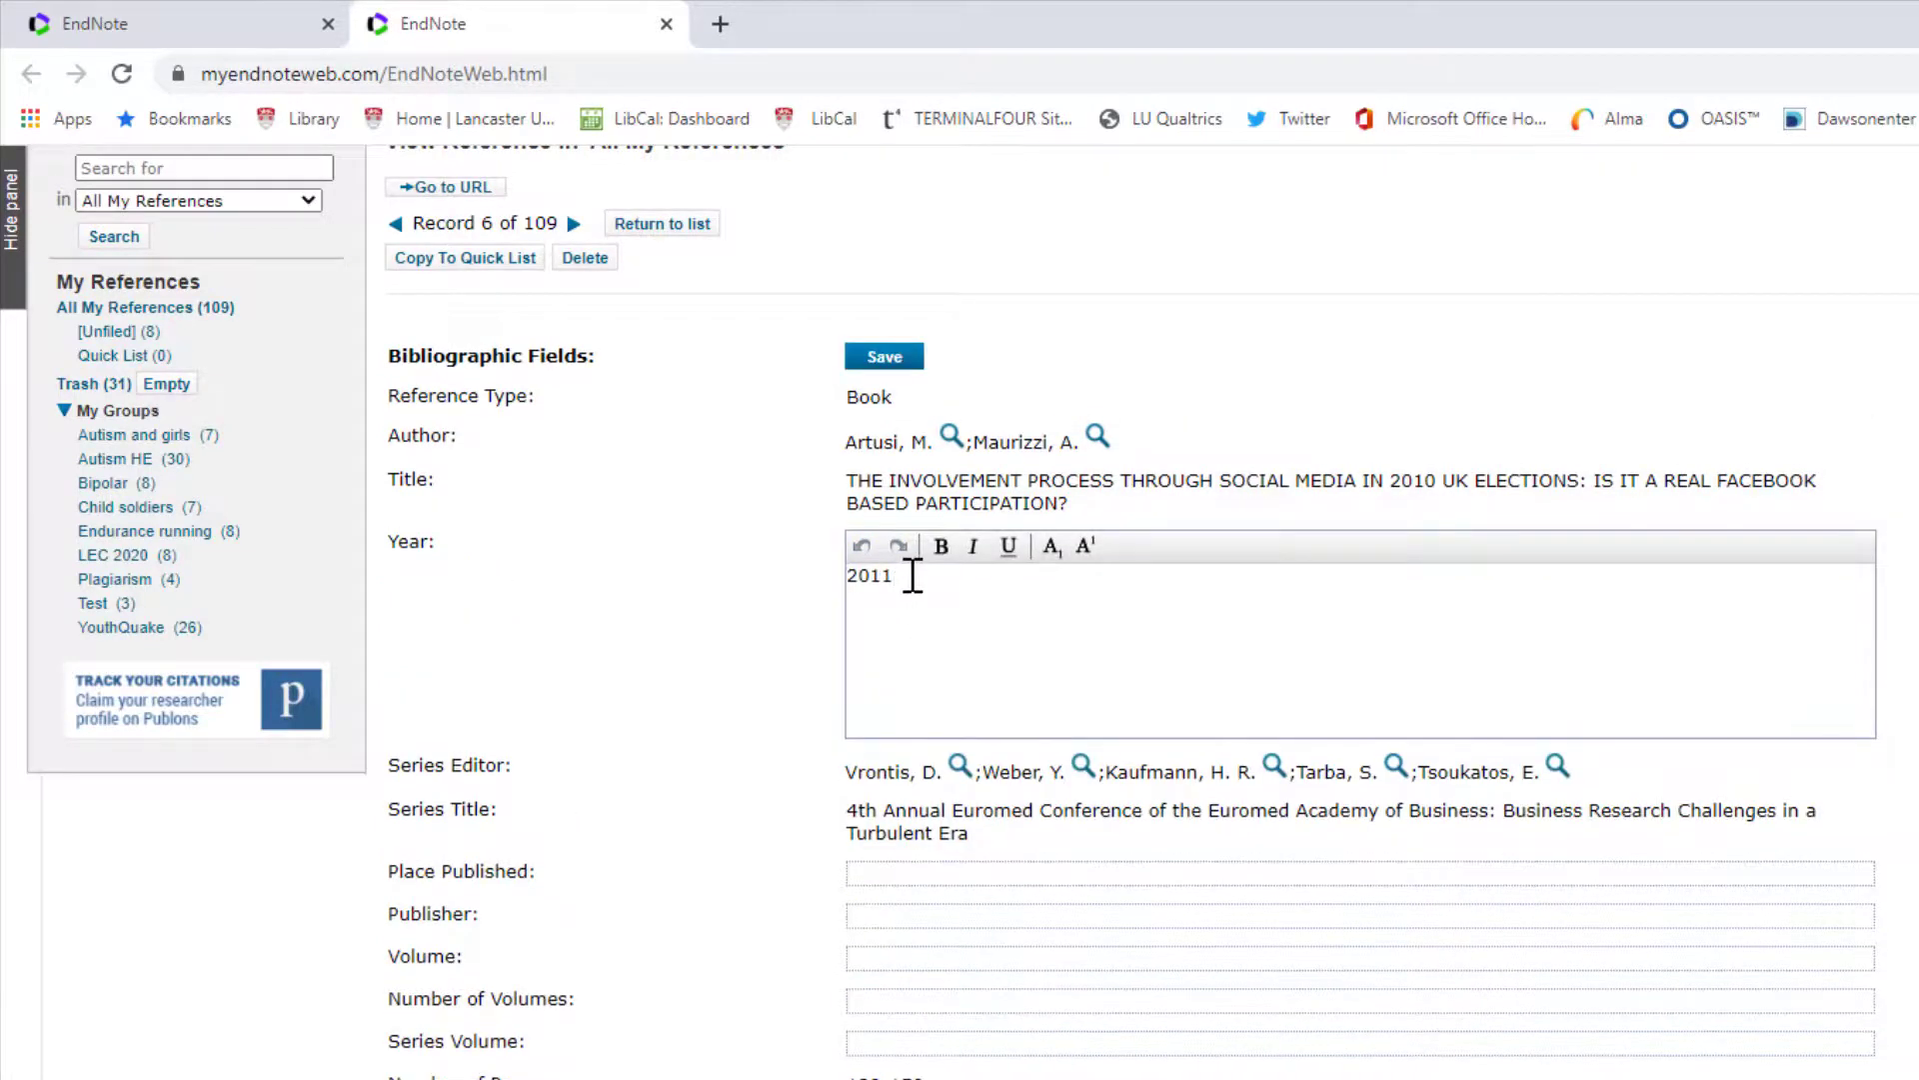
pyautogui.press('BackSpace')
pyautogui.write('2')
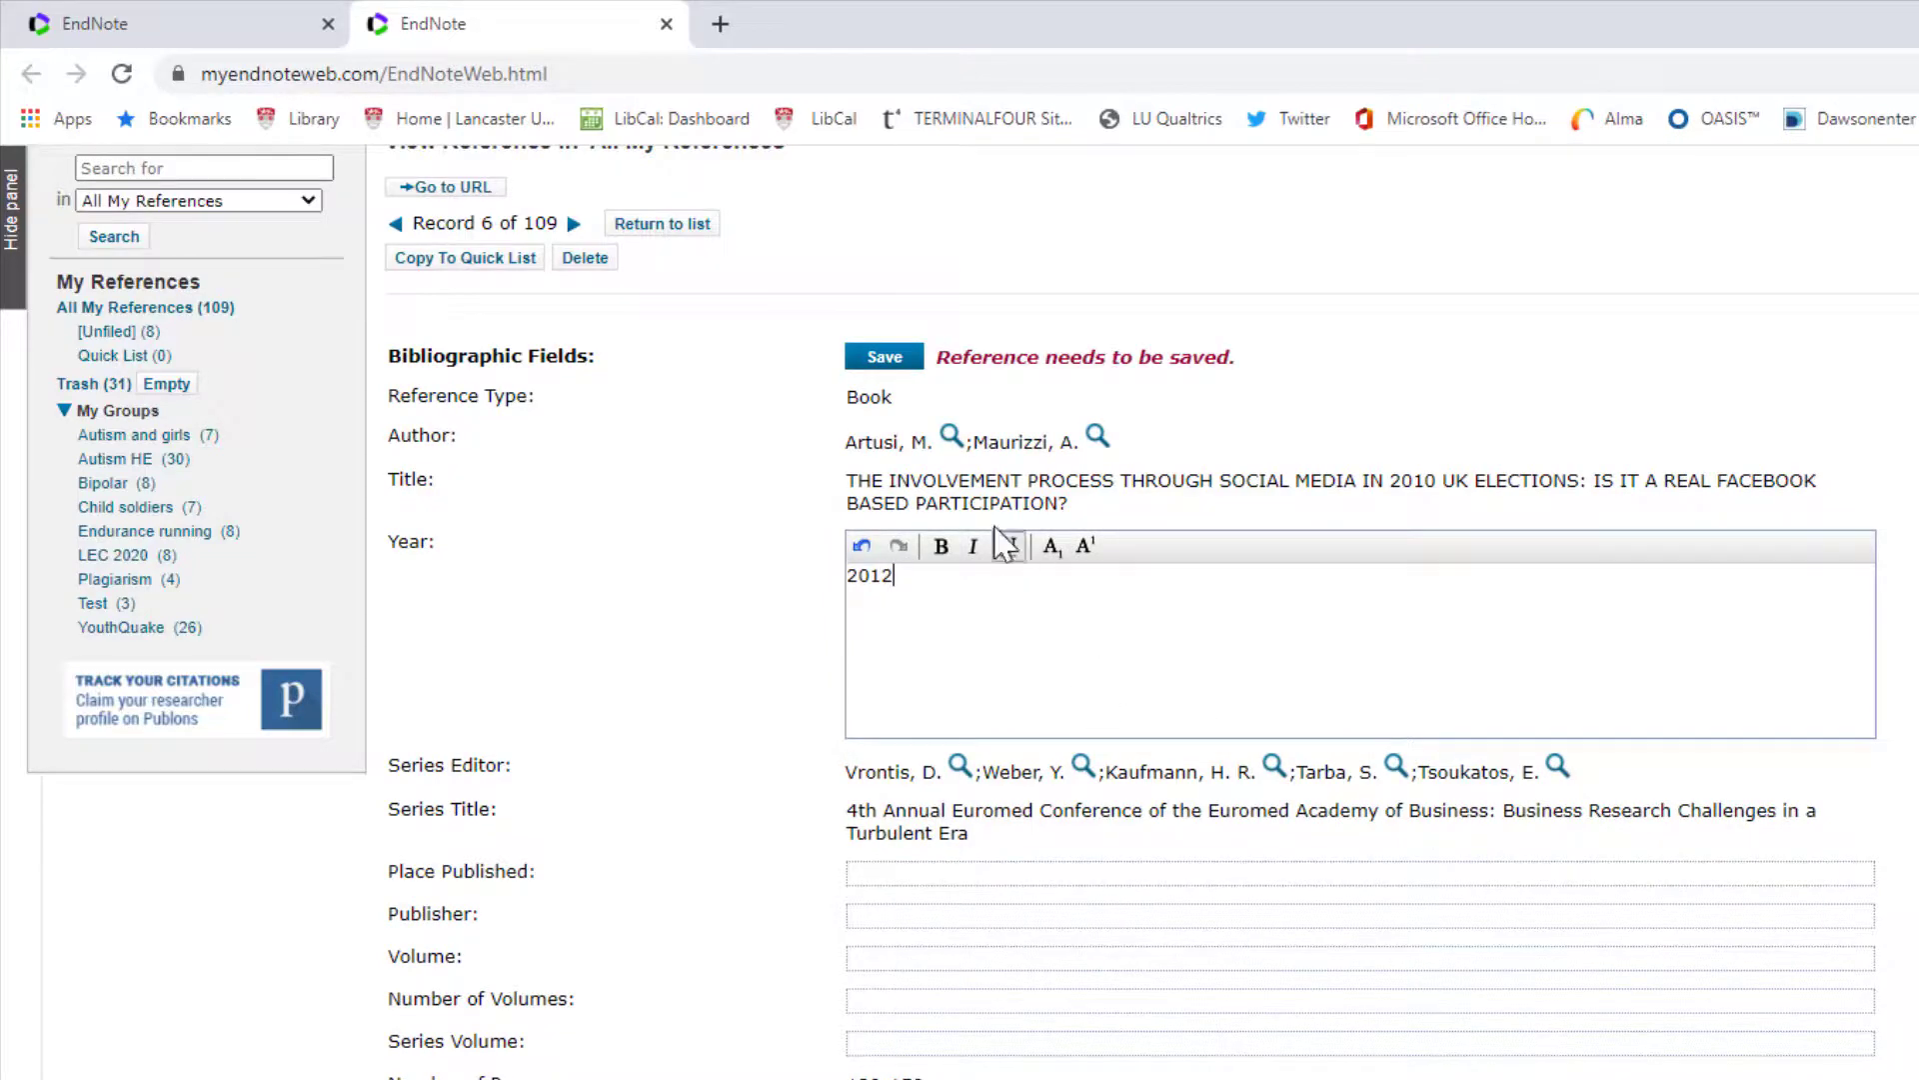
pyautogui.click(892, 368)
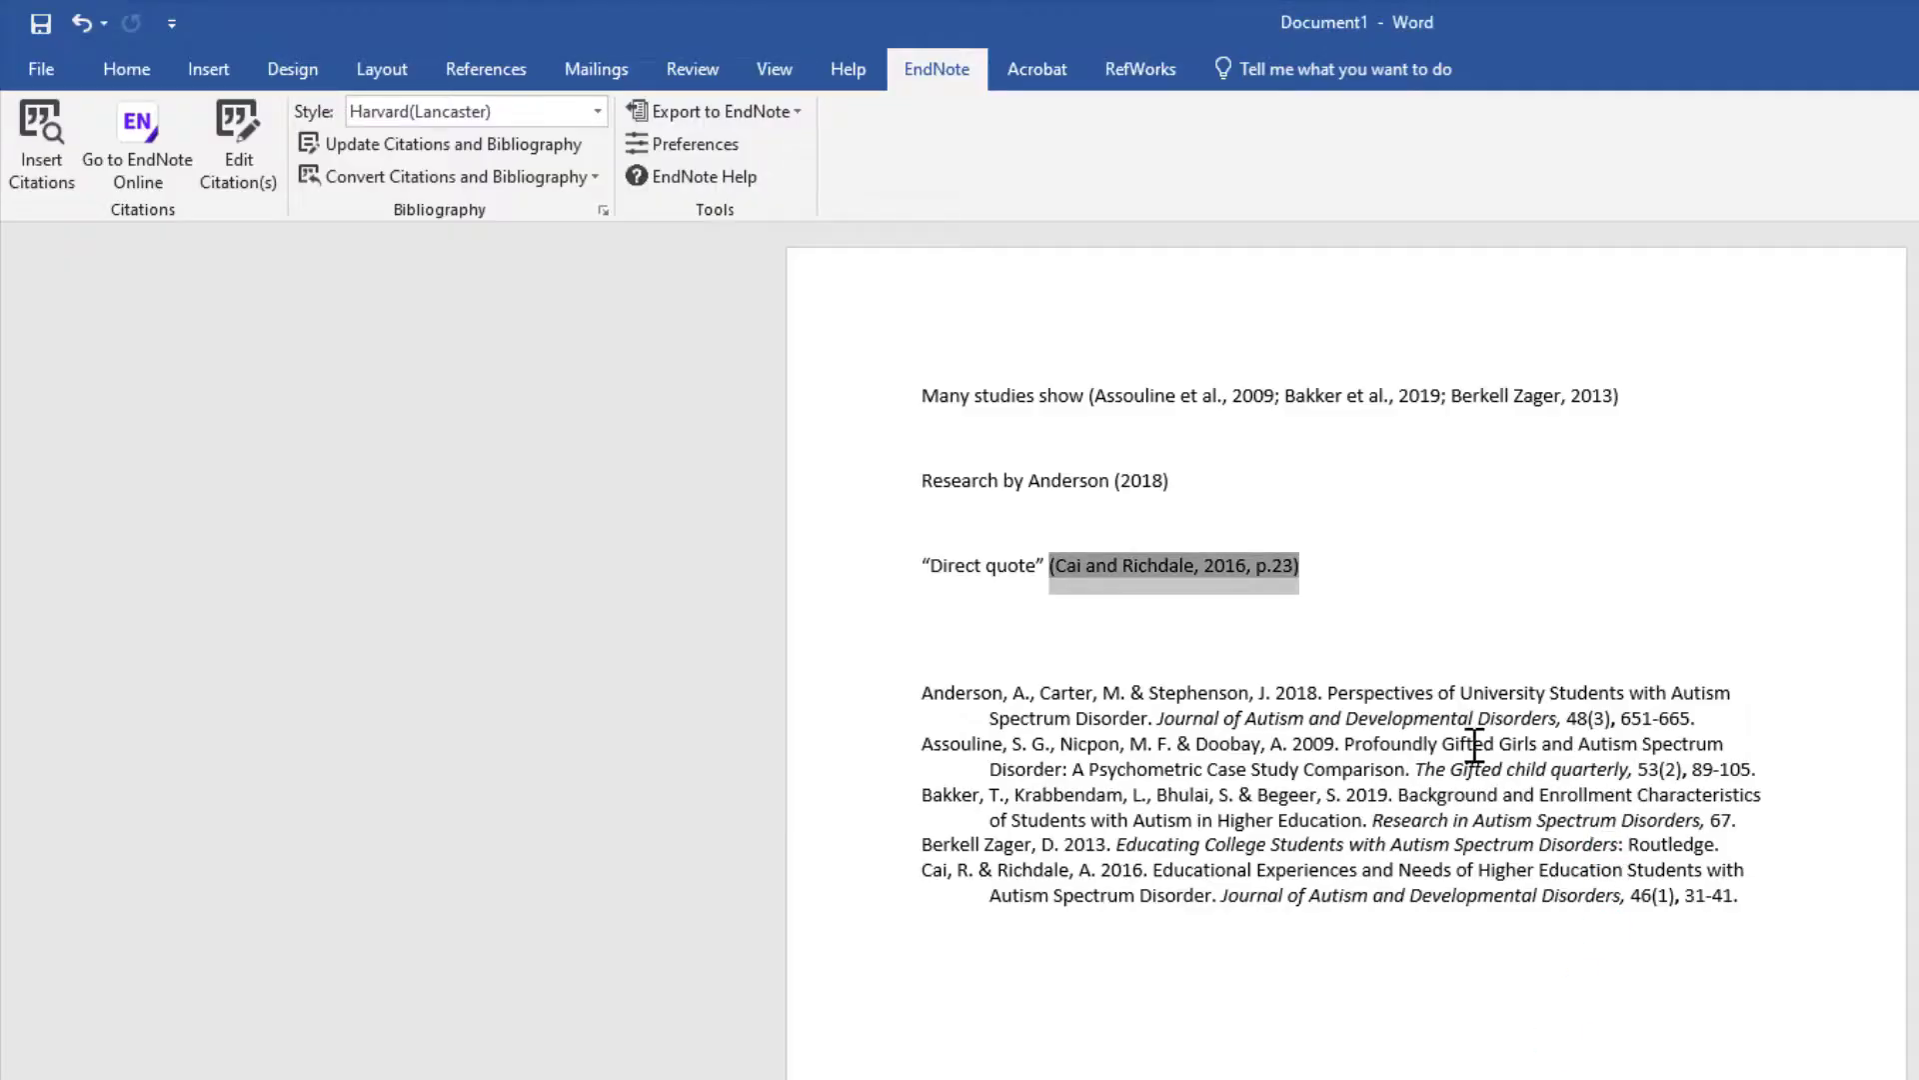
# - Place the cursor in the Word document's bibliography
pyautogui.click(1474, 744)
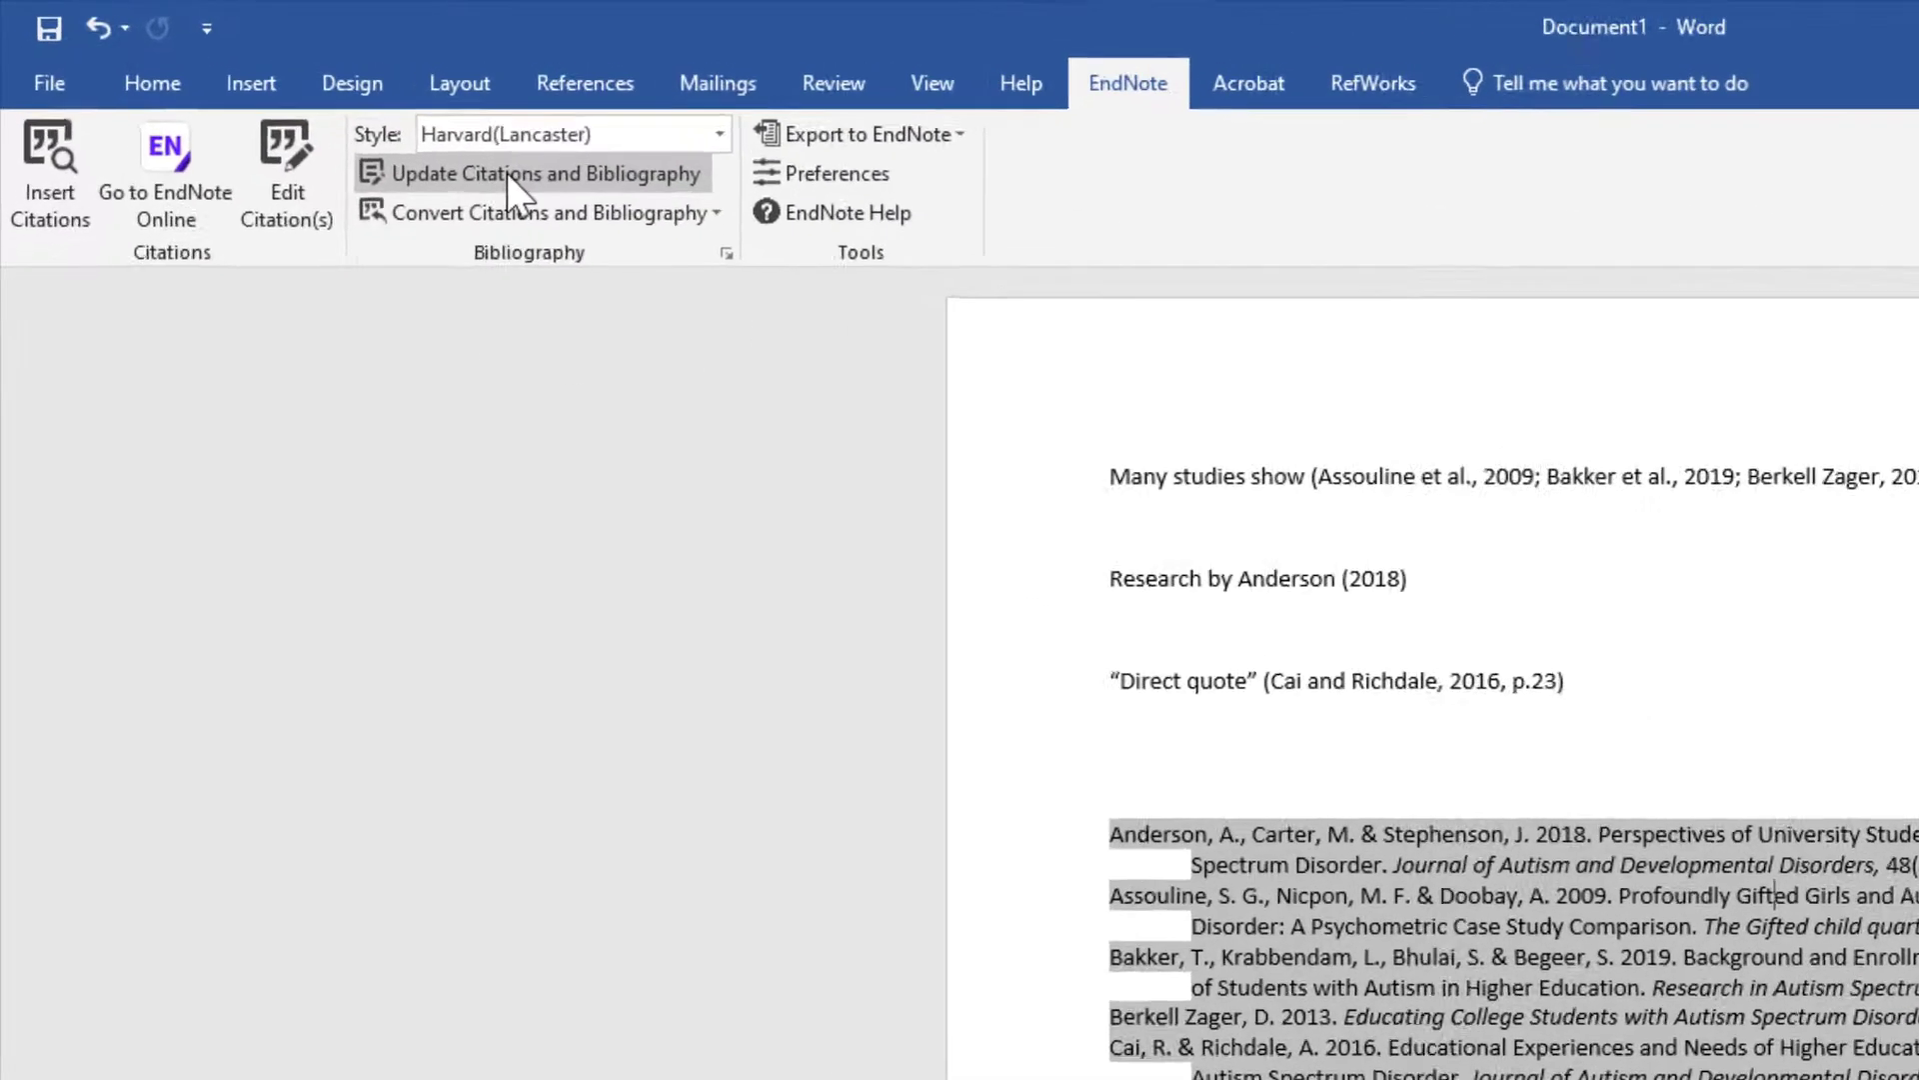